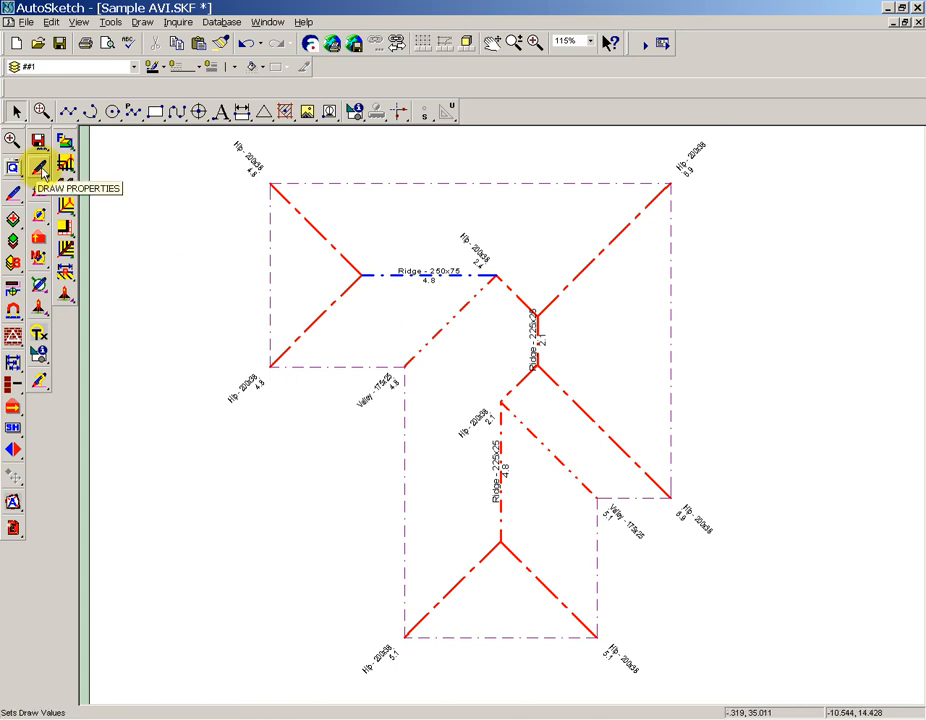
Set the current draw properties to Rafter.
left_click(40, 170)
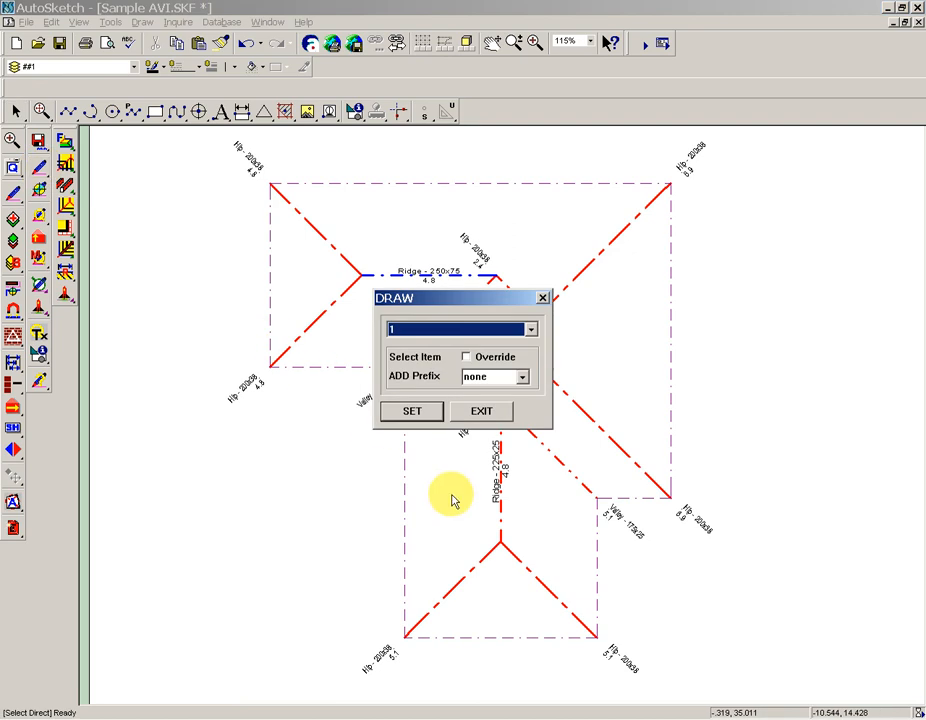
key("r")
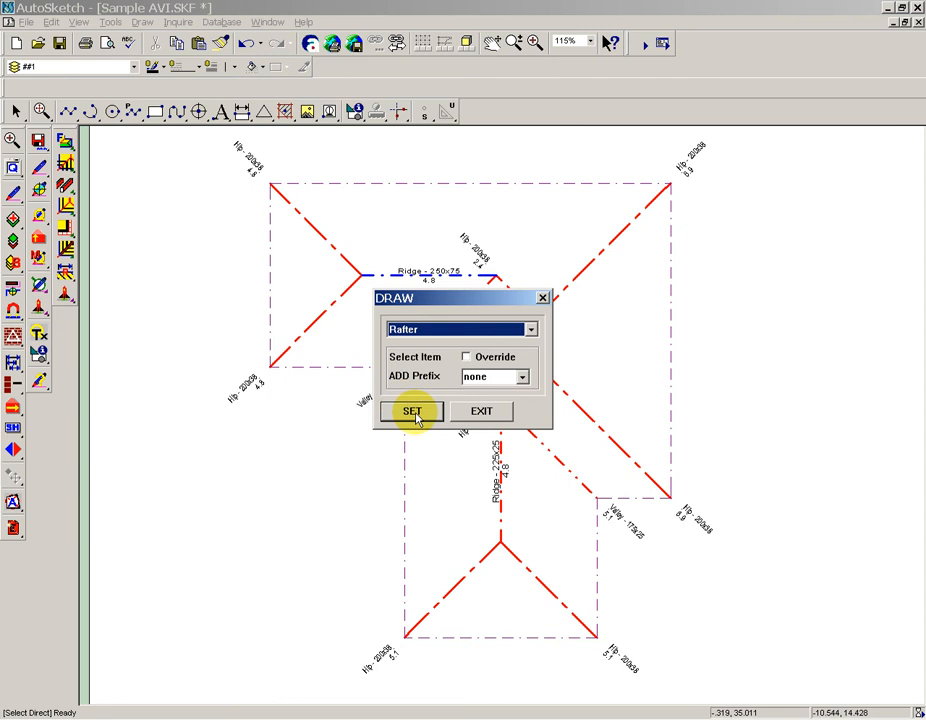
left_click(413, 412)
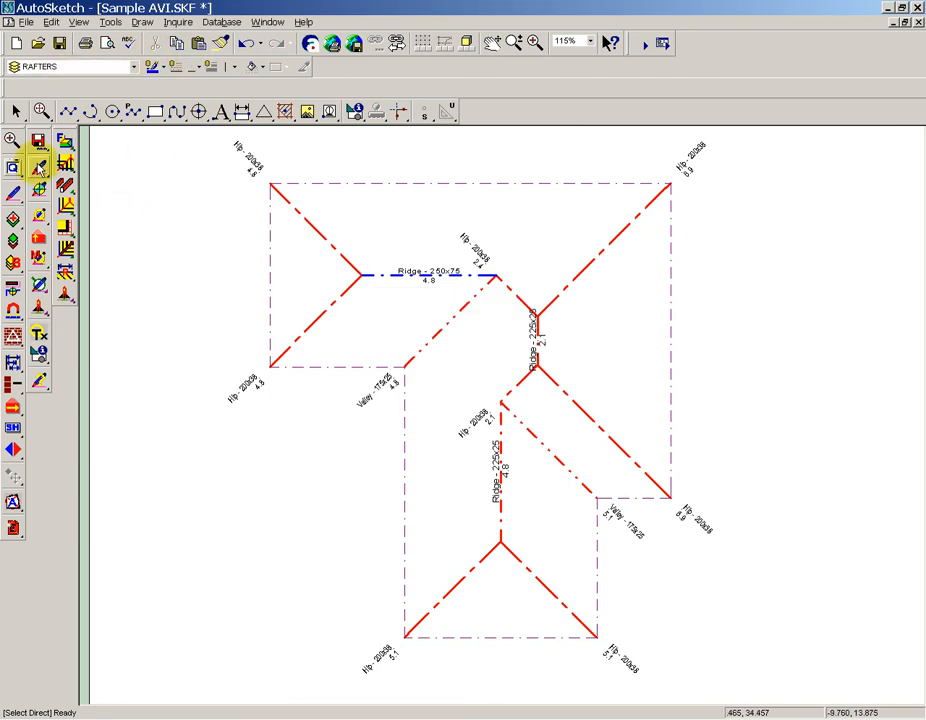
Change the current draw properties to Beam.
left_click(40, 170)
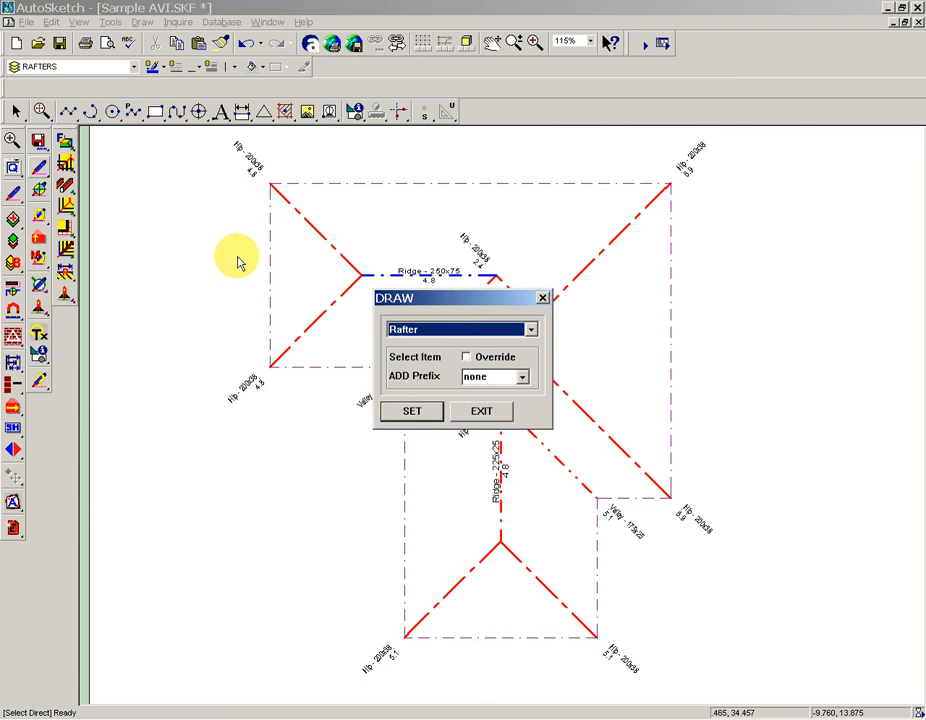
key("Down")
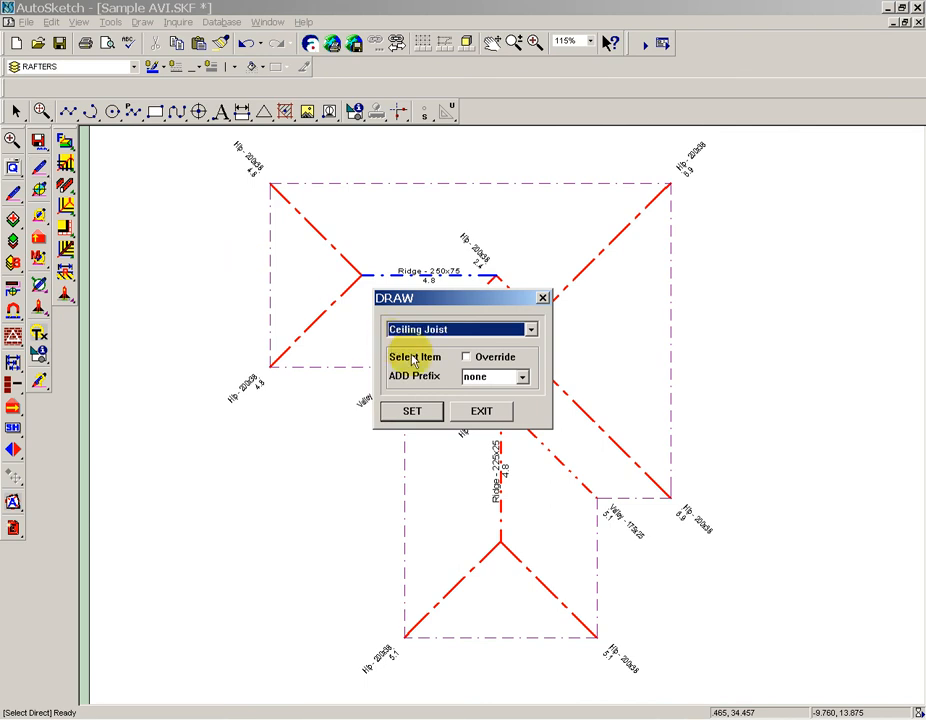
left_click(437, 419)
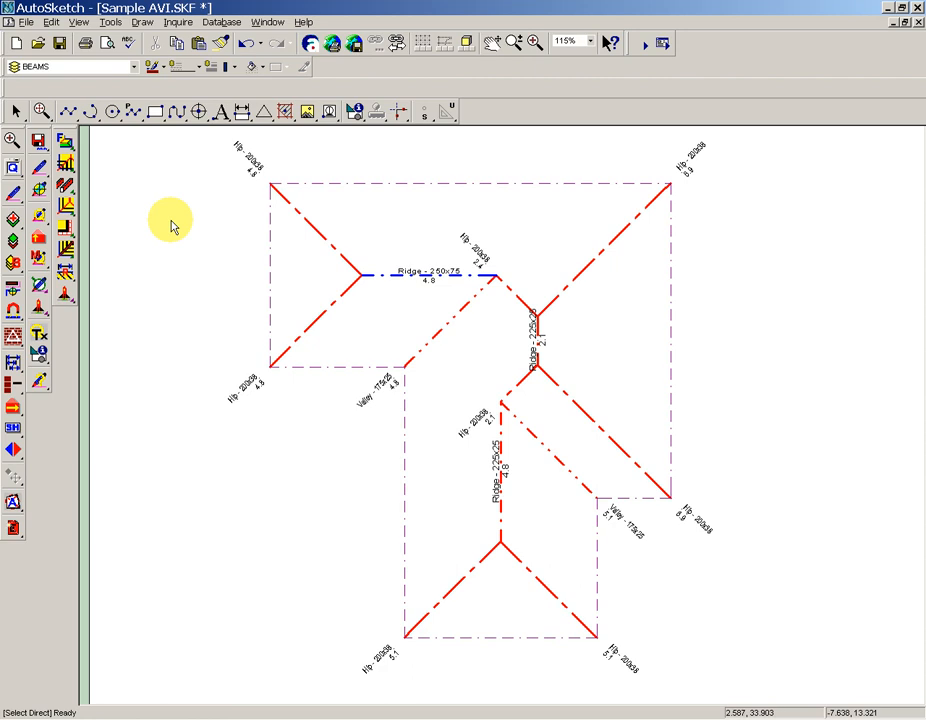
Apply the Ceiling Joist draw properties to the upper-left hip line of the roof plan.
left_click(343, 256)
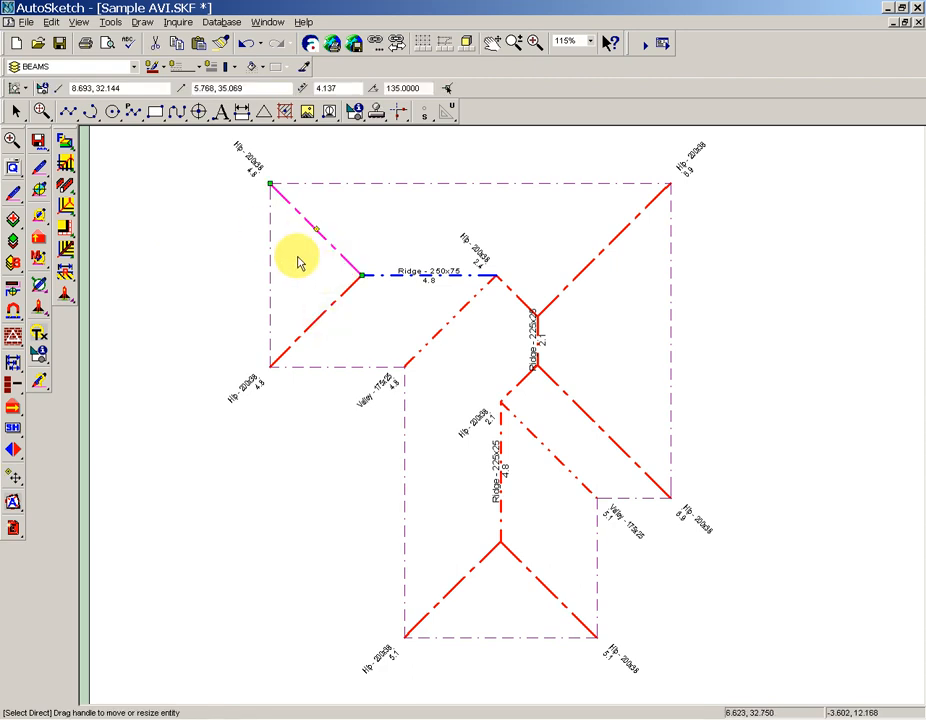
left_click(44, 170)
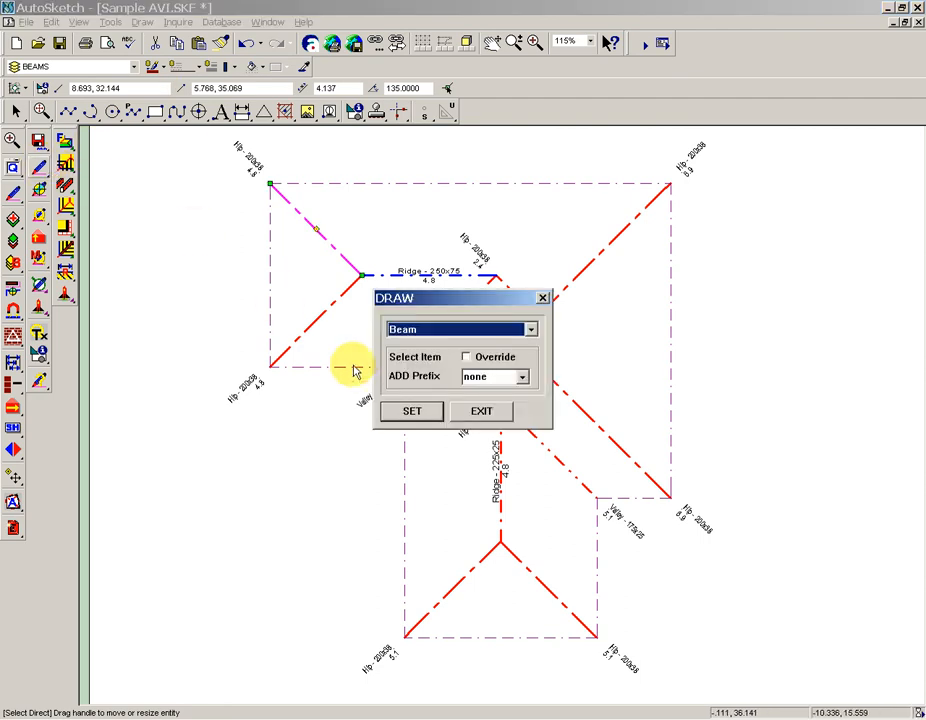
key("Down")
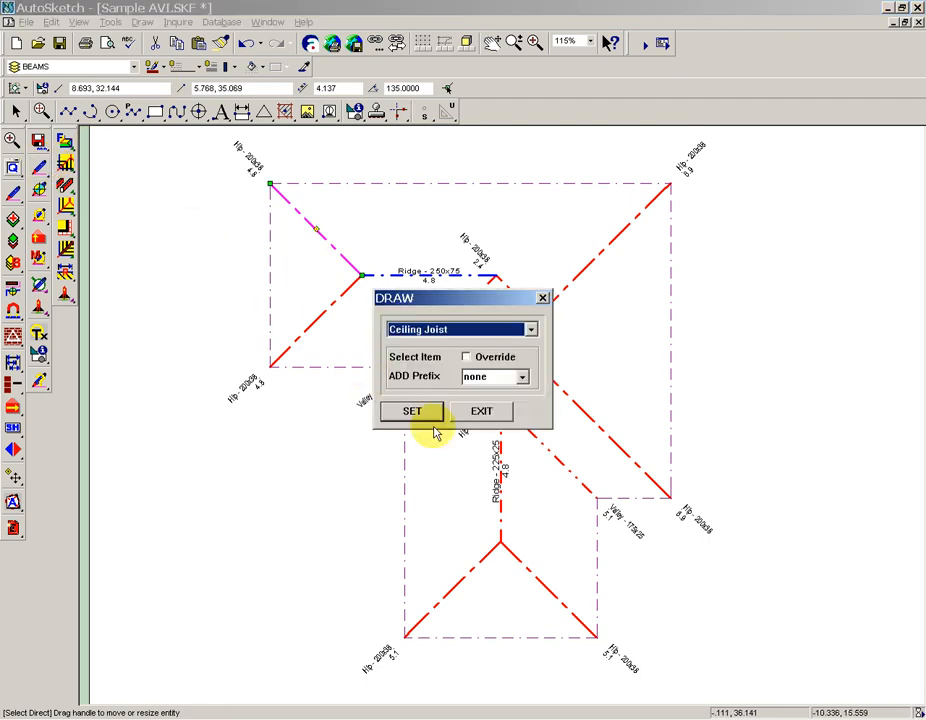
left_click(411, 411)
left_click(343, 229)
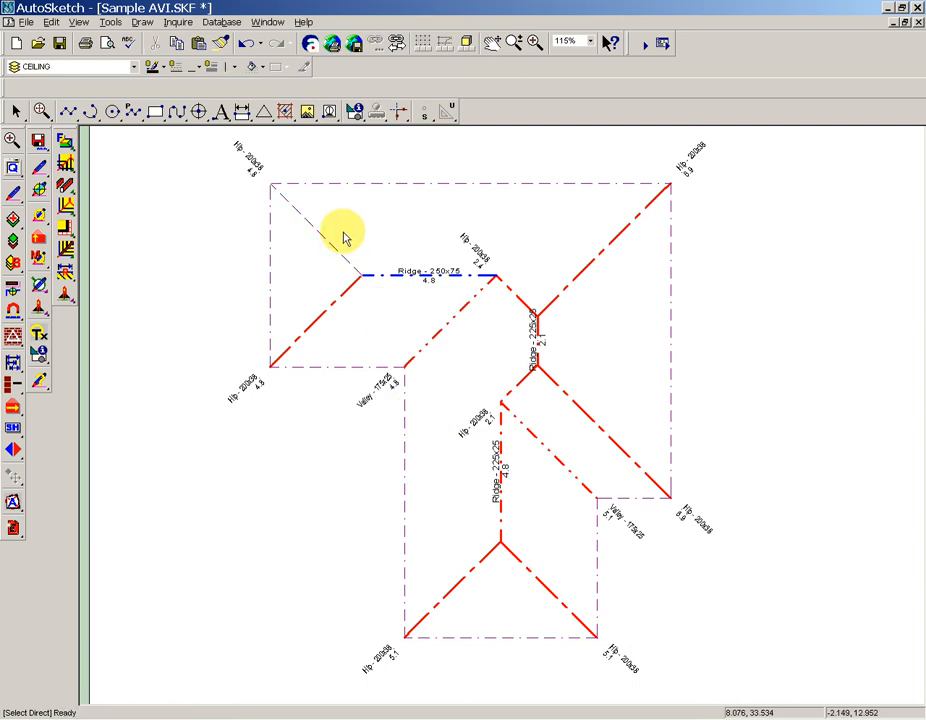
scroll(342, 229, "up", 2)
middle_click_drag(327, 203, 351, 320)
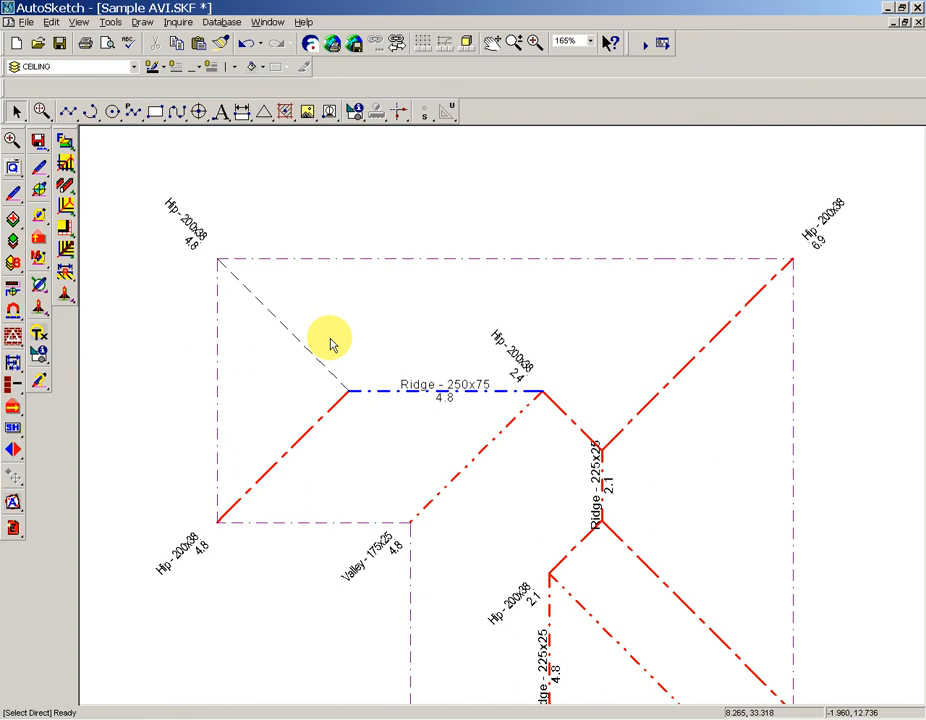
scroll(333, 340, "down", 3)
middle_click_drag(394, 410, 360, 290)
scroll(352, 313, "up", 2)
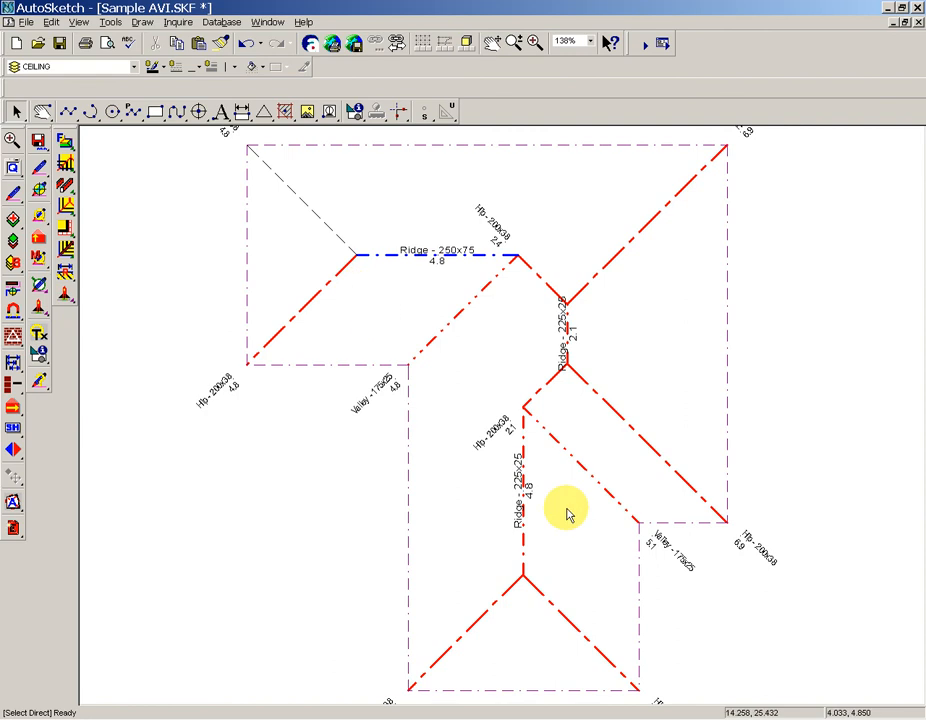
Collect all hip, ridge and valley text labels from one sample label with the Get tool and delete them.
left_click(15, 312)
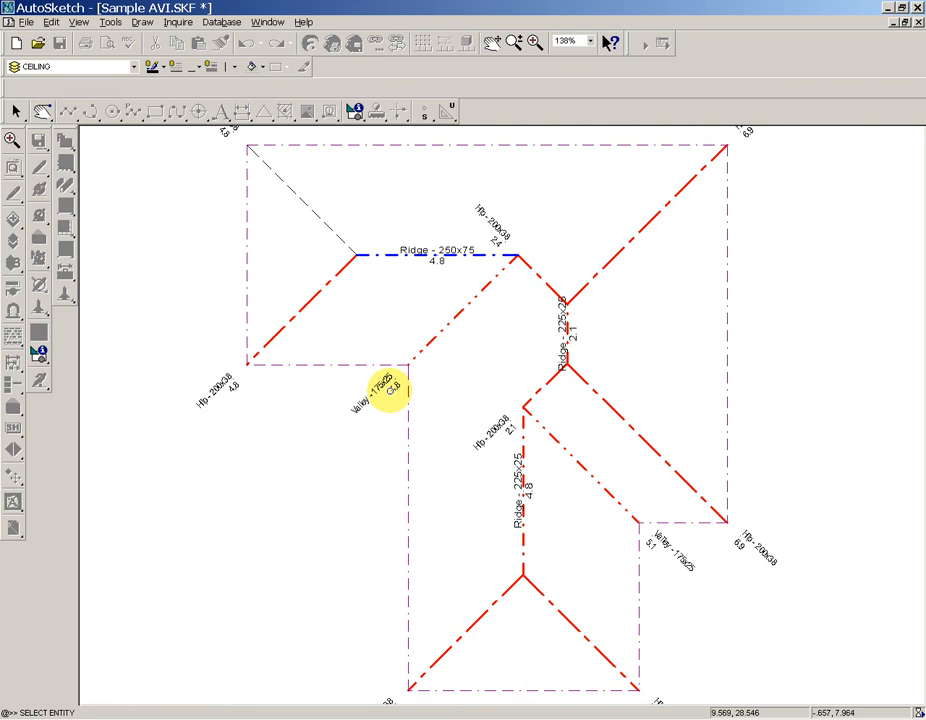
left_click(393, 389)
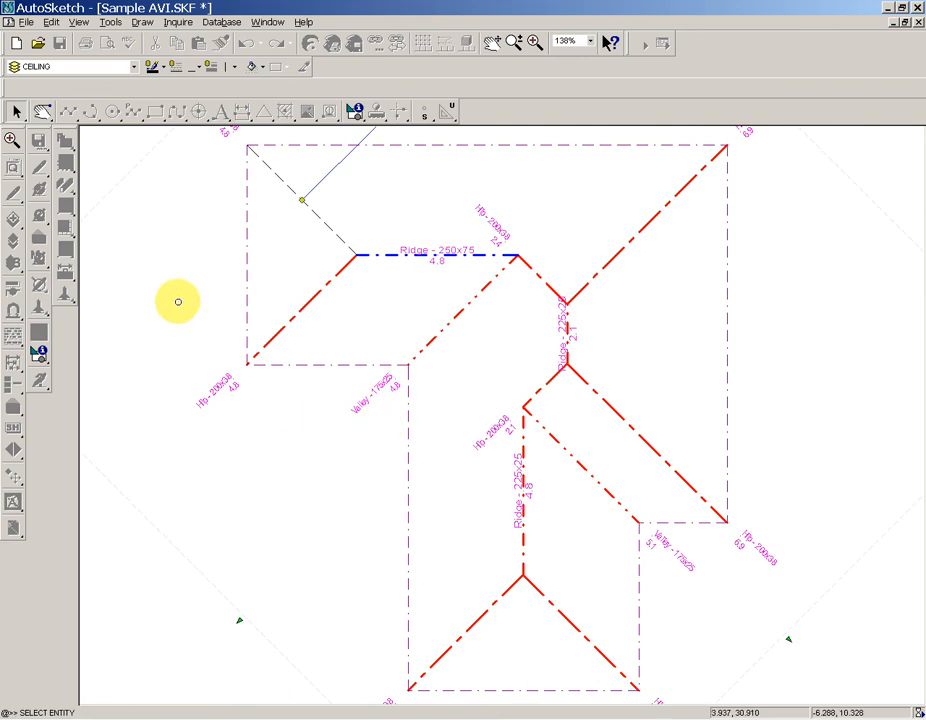
key("Escape")
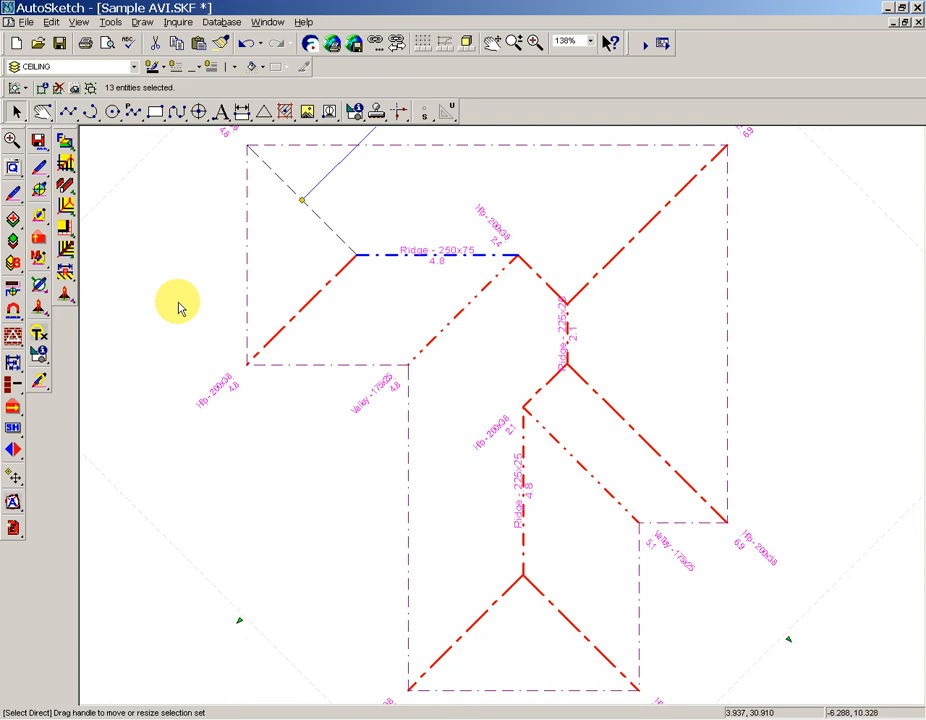
key("Delete")
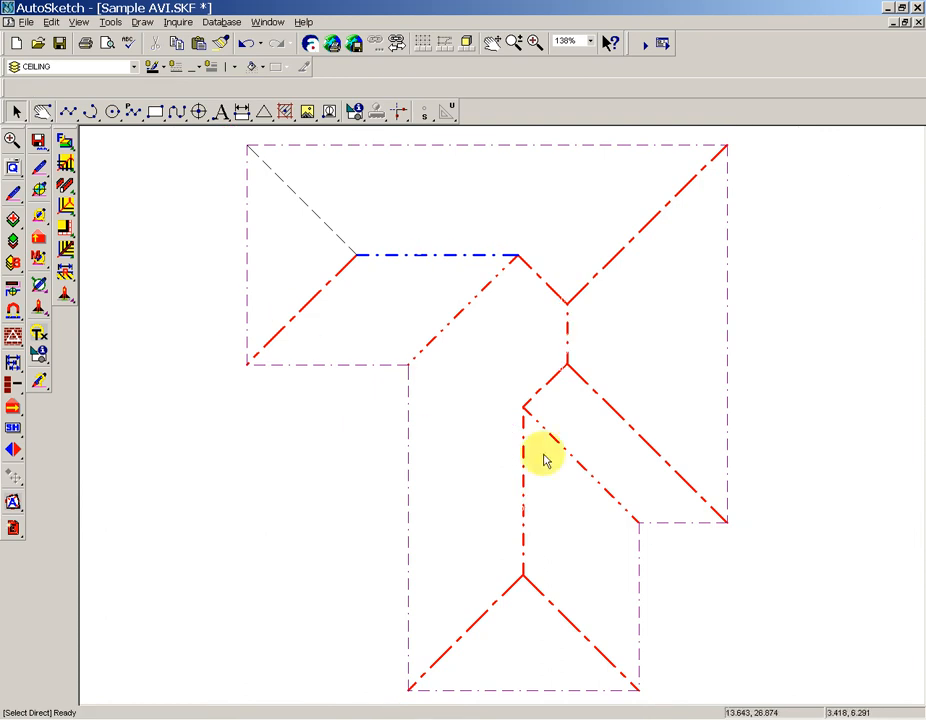
Select all ridge, hip and valley lines inside the roof outline and set their draw properties to 1.
left_click_drag(608, 639, 428, 213)
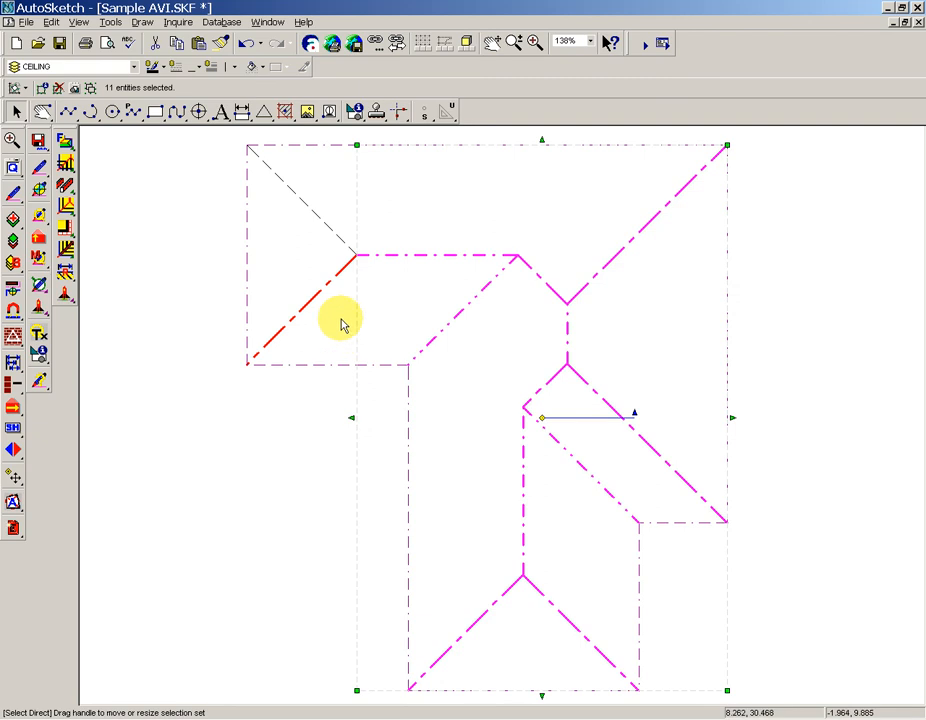
left_click_drag(326, 315, 291, 230)
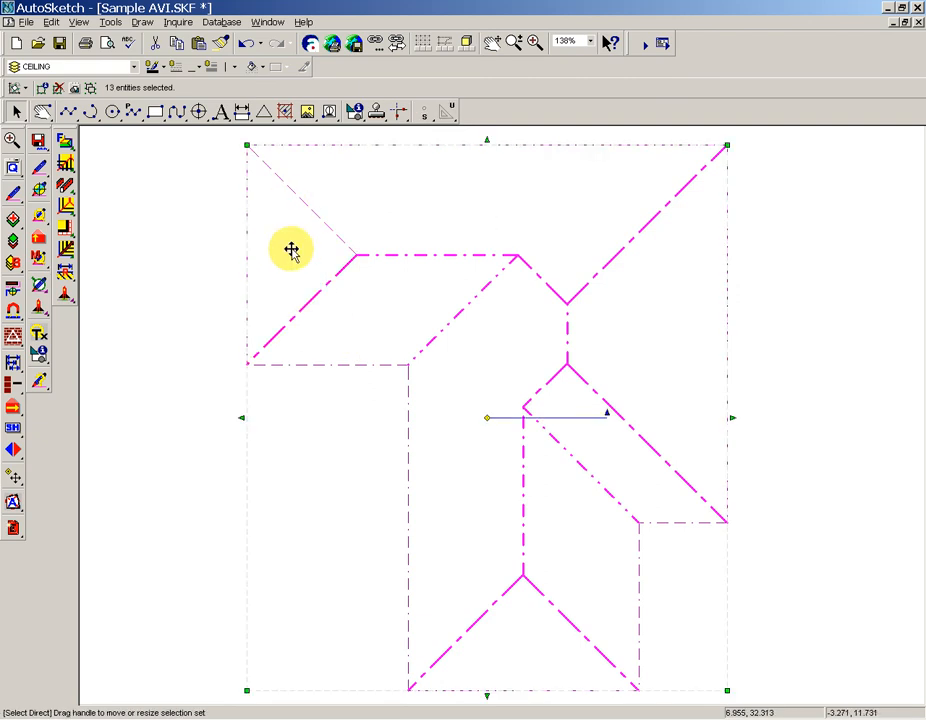
left_click(12, 195)
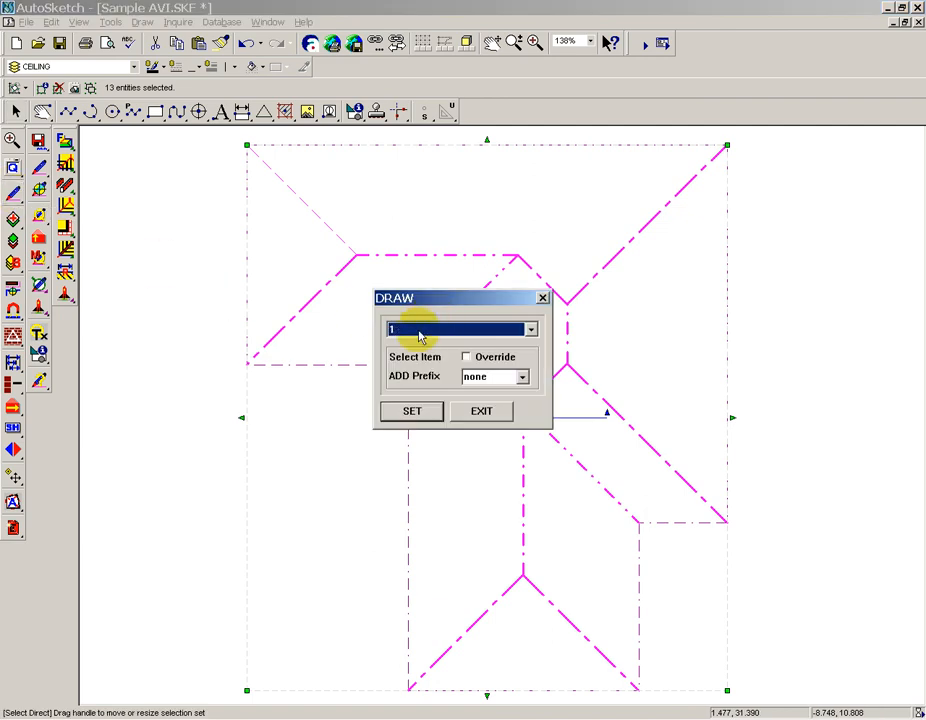
left_click(403, 416)
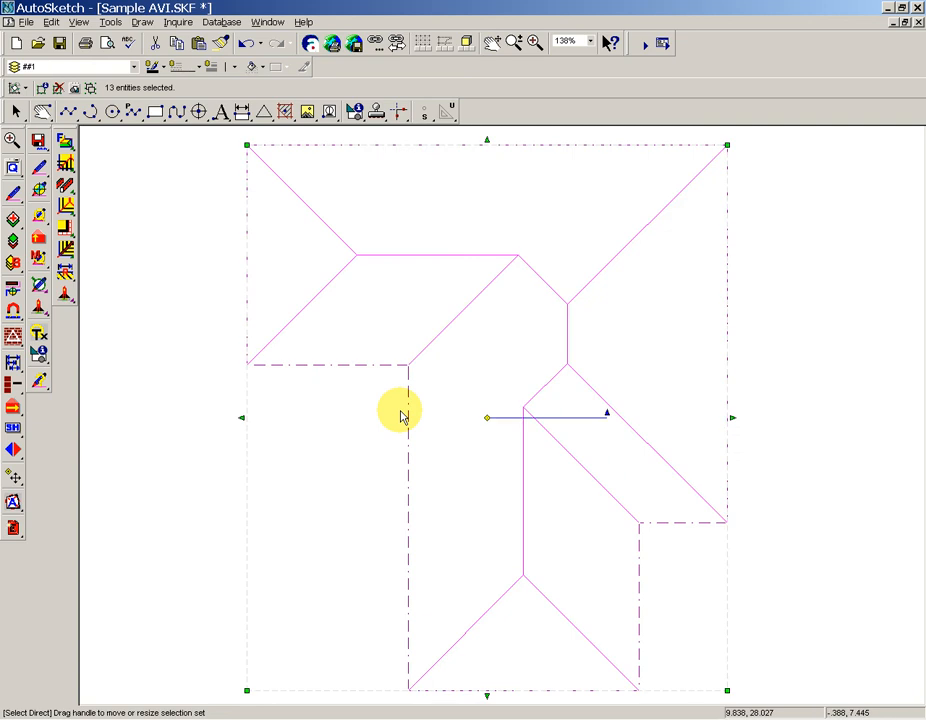
left_click(167, 295)
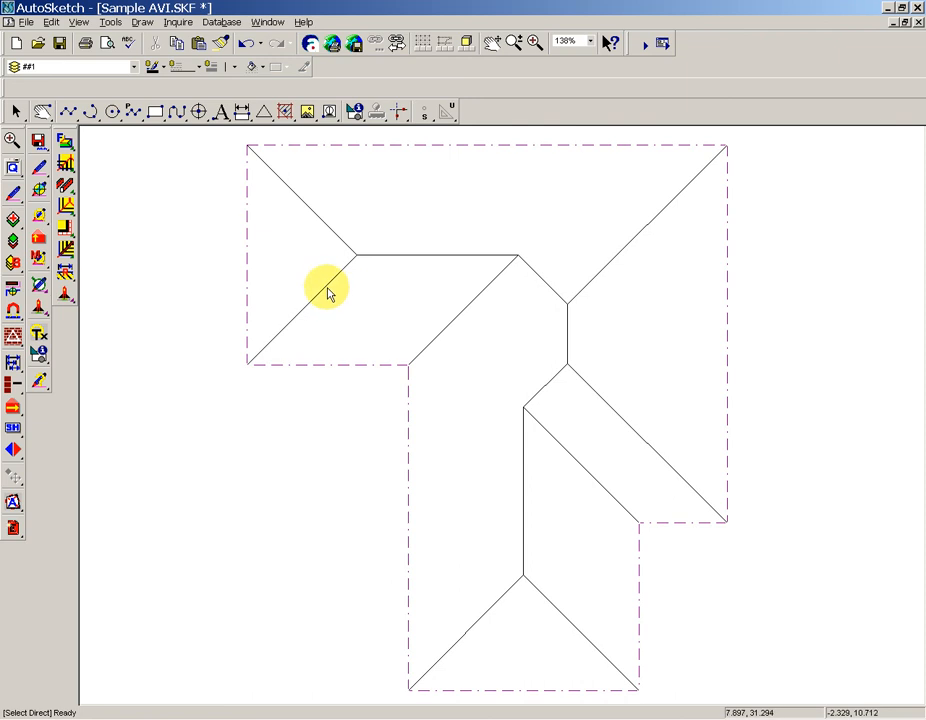
Assign Hip properties by individual selection to both left-end hips, the upper-right hip and the short hip meeting it.
left_click_drag(330, 293, 290, 202)
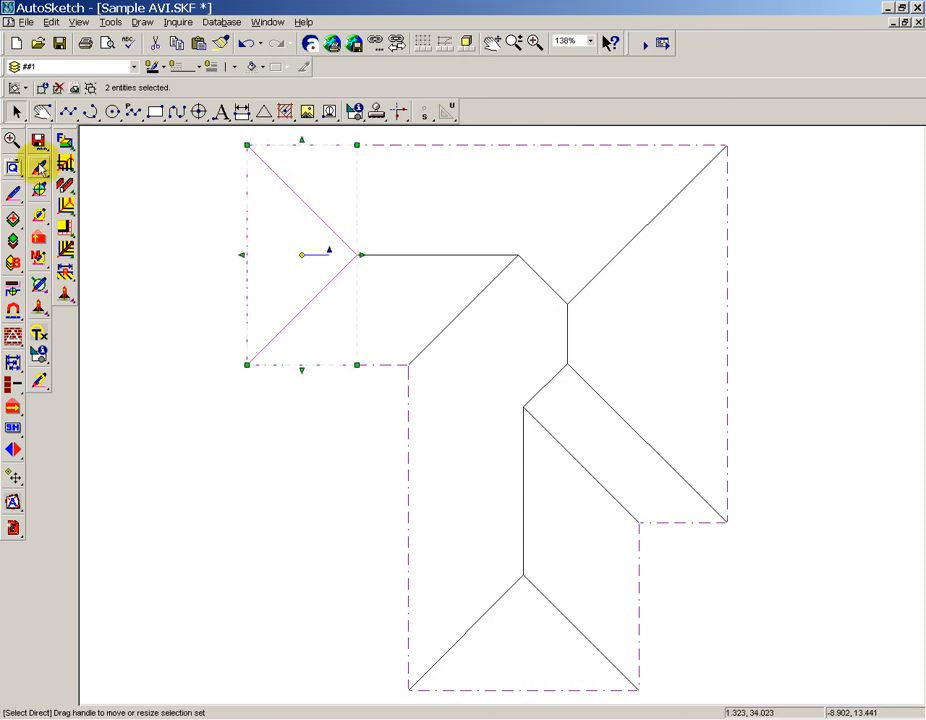
left_click(122, 194)
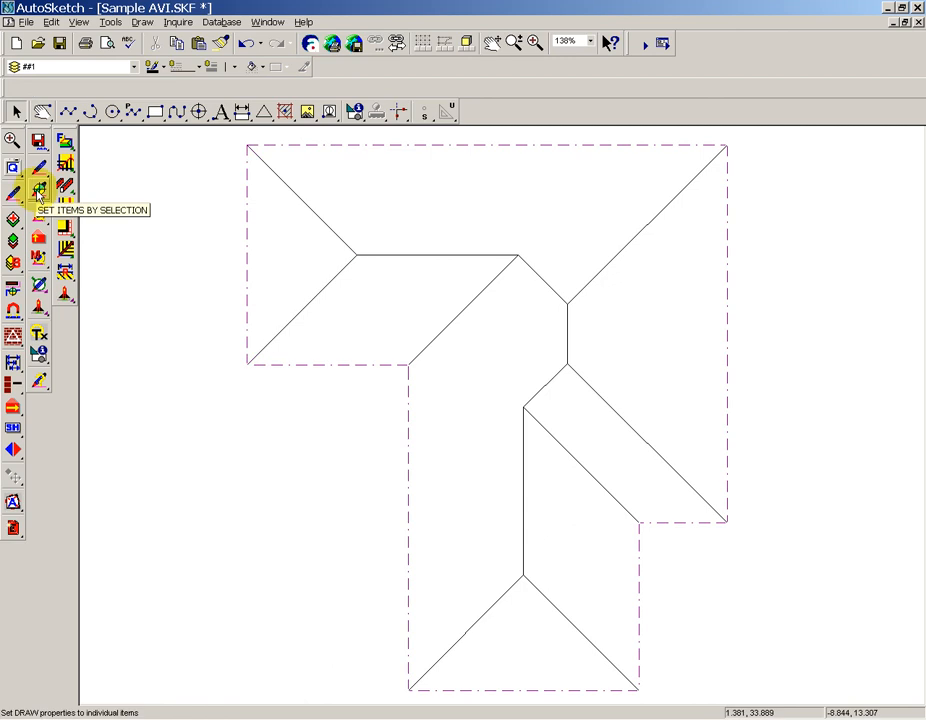
left_click(40, 195)
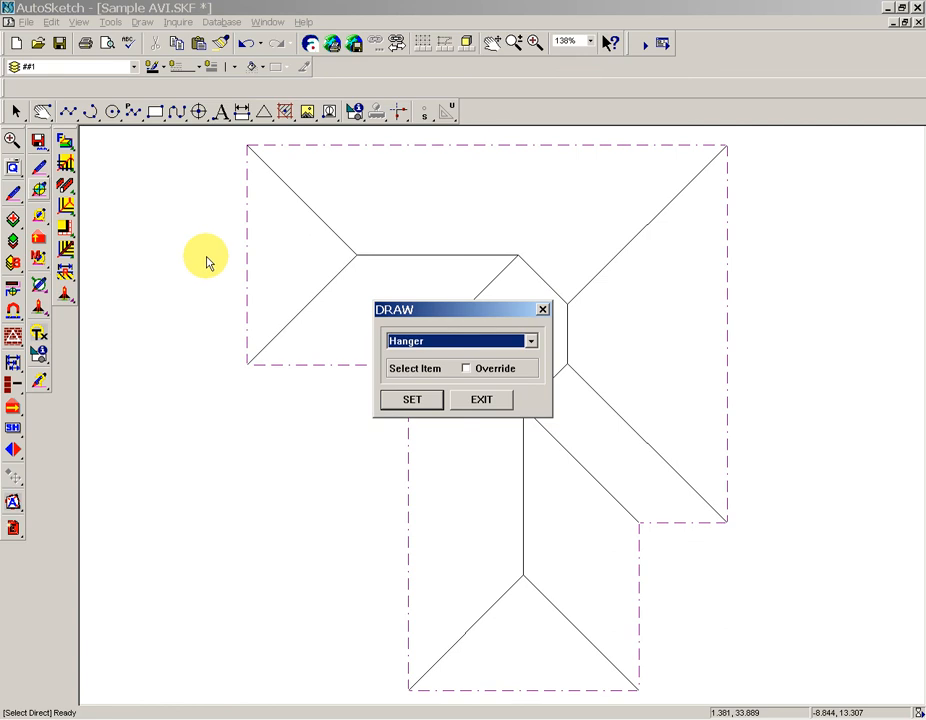
left_click(422, 400)
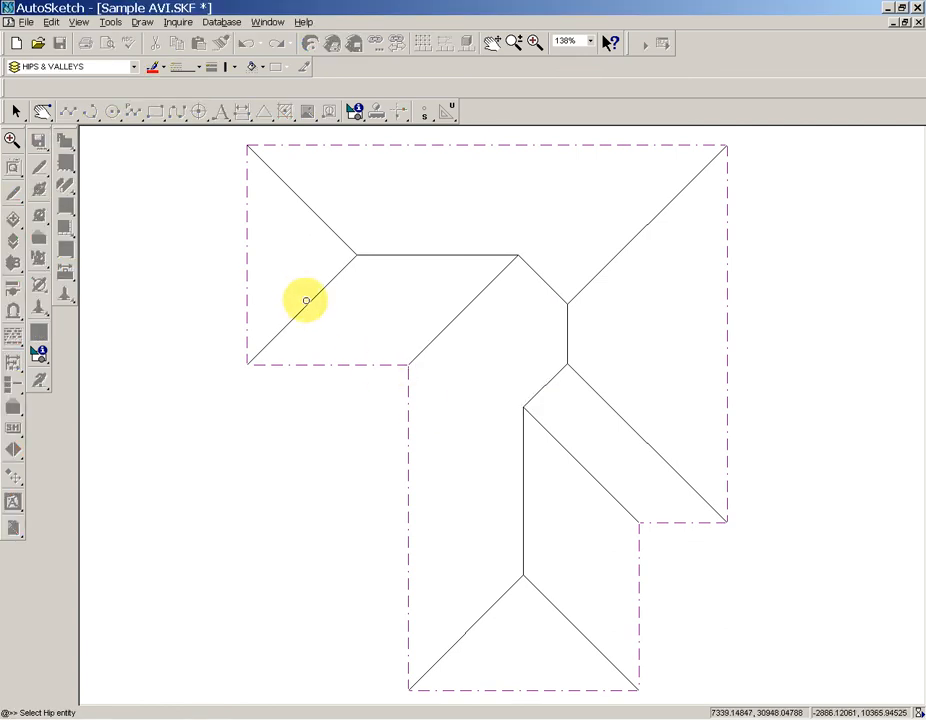
left_click(306, 302)
left_click(320, 218)
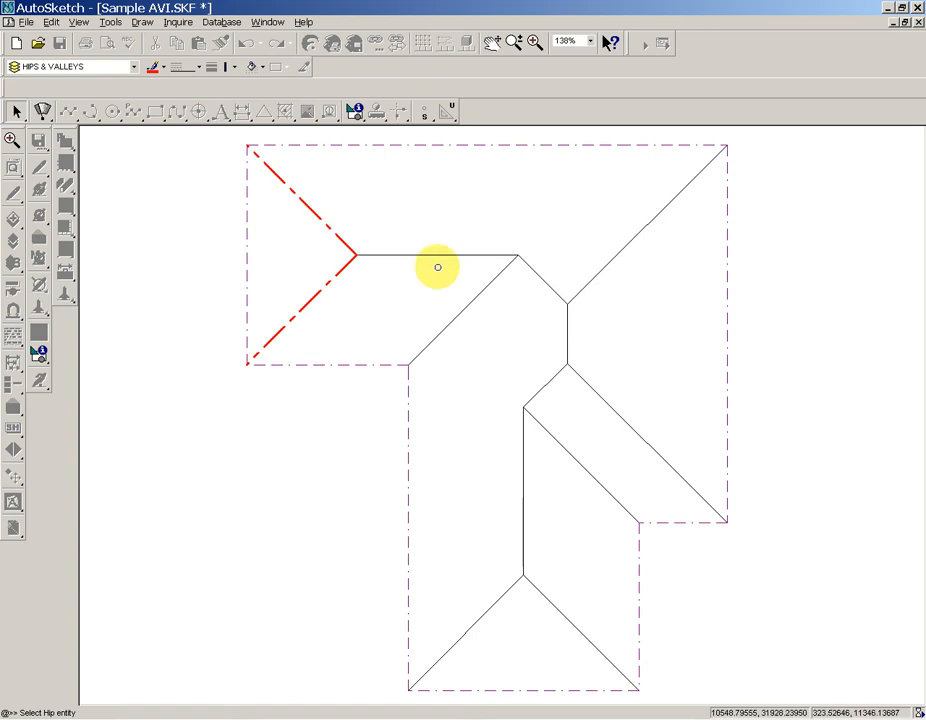
left_click(582, 289)
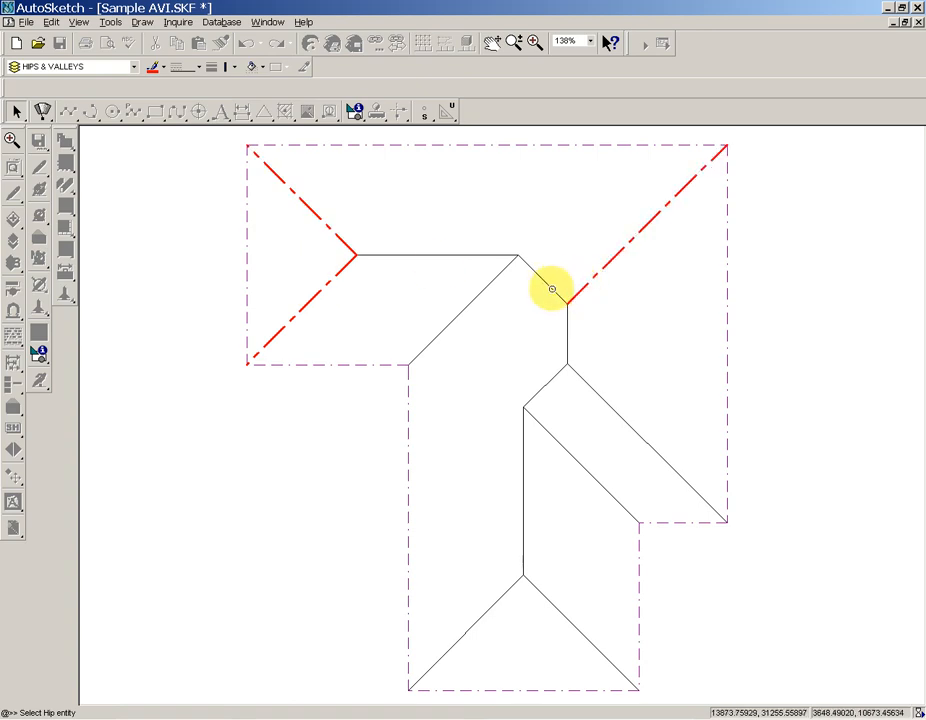
left_click(544, 282)
key("Escape")
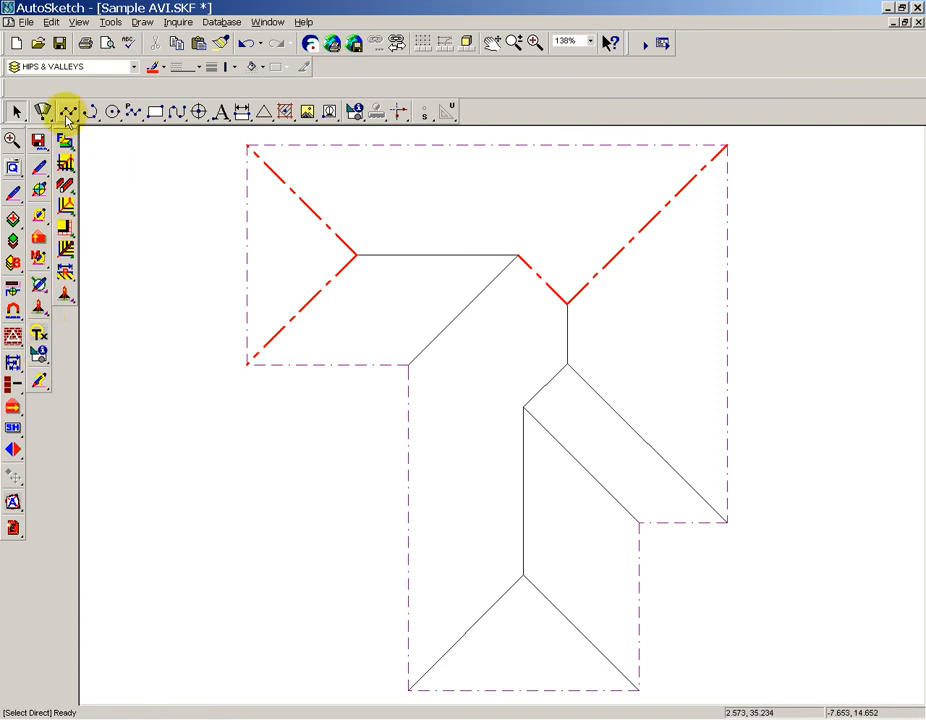
Draw a vertical line from the upper ridge's left end to the top eaves line and add five copies to its right, about 0.51 apart.
left_click_drag(67, 117, 90, 121)
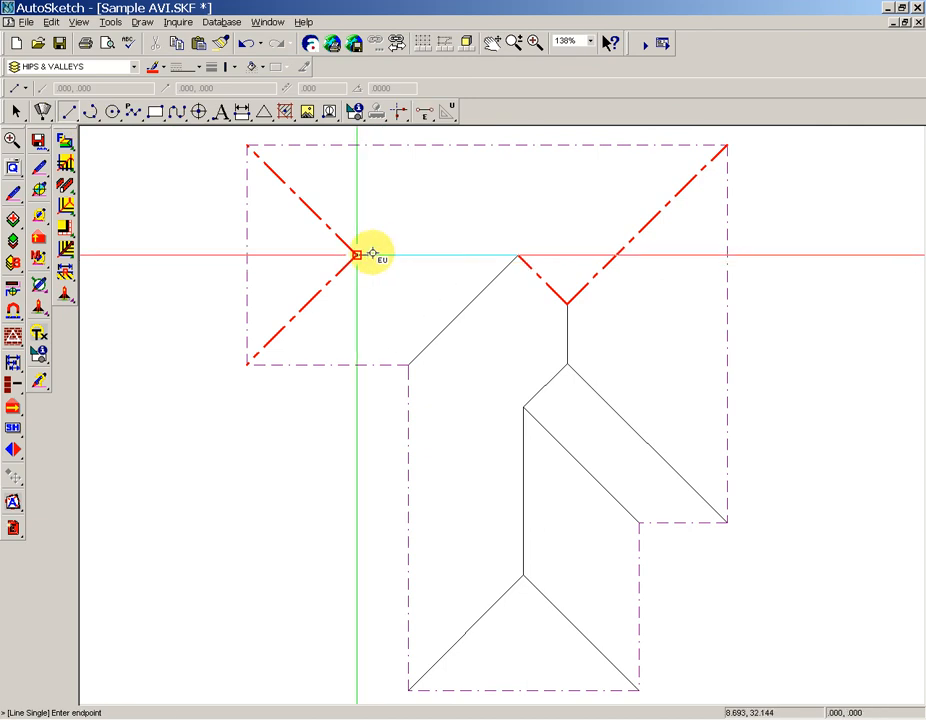
left_click(357, 145)
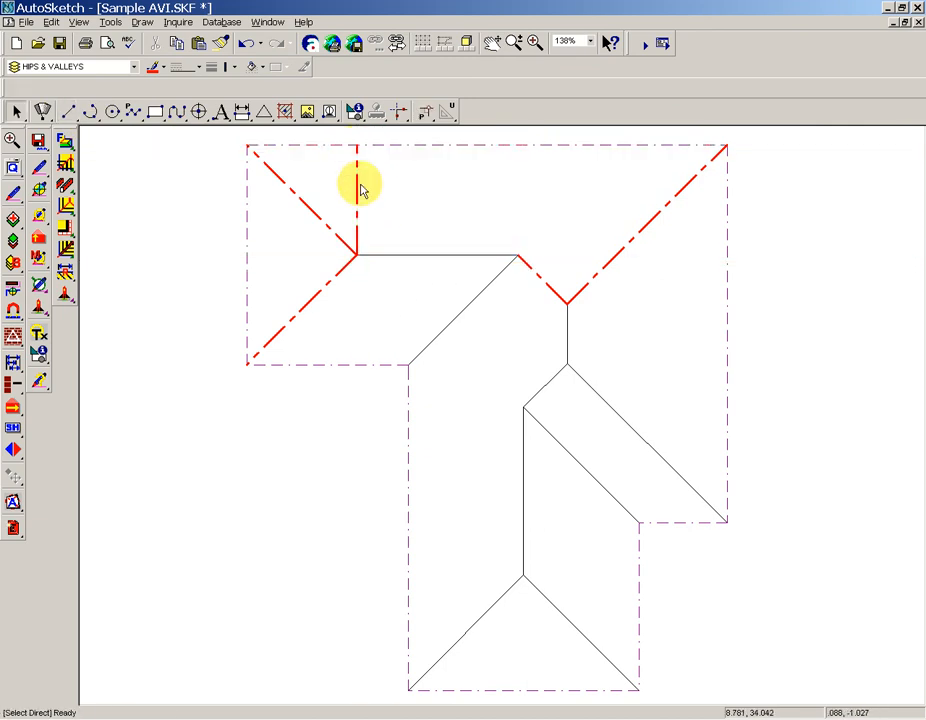
left_click(359, 200)
left_click(358, 198)
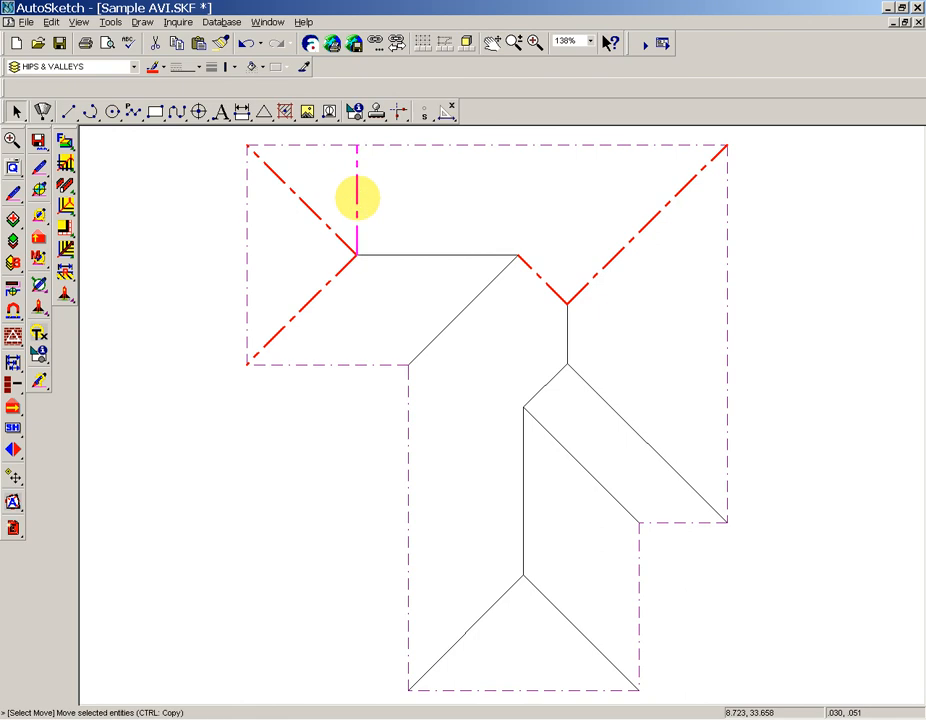
left_click(357, 199)
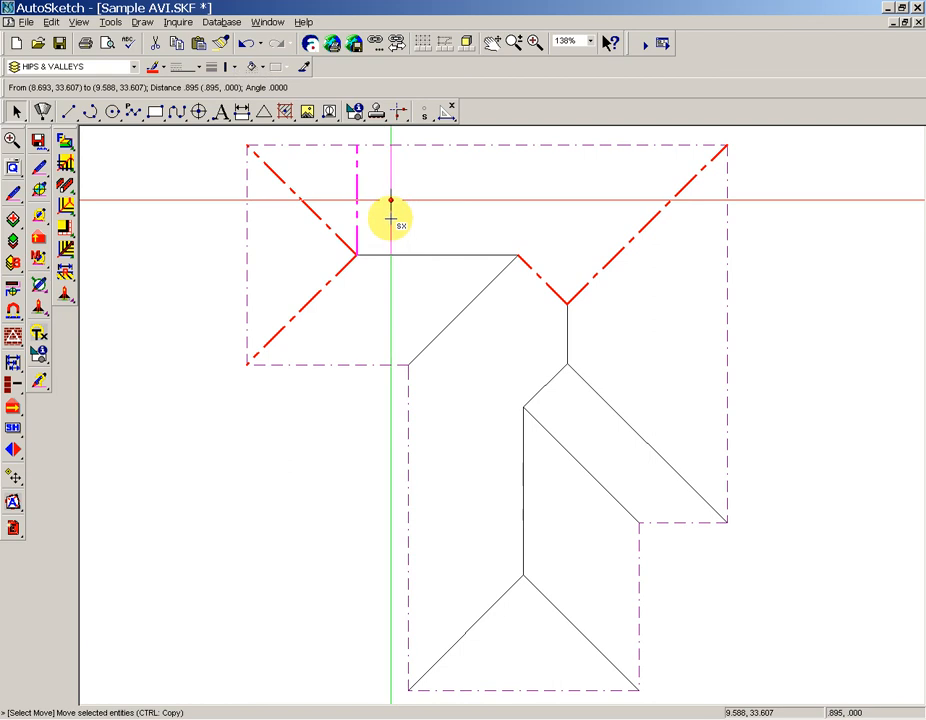
left_click(376, 200, "ctrl")
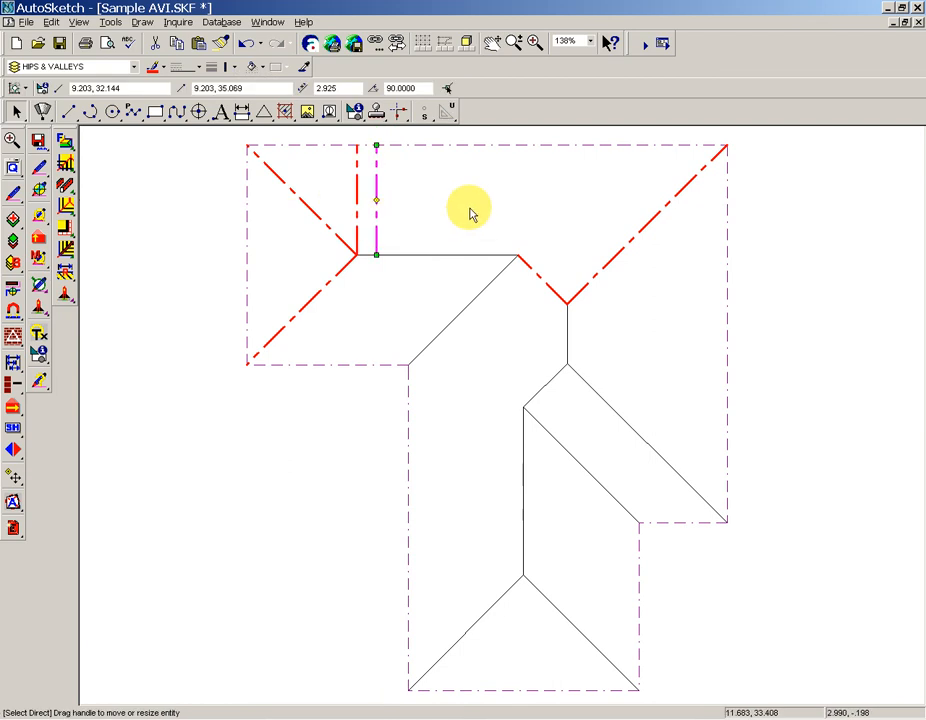
key("ctrl+d")
key("ctrl+d")
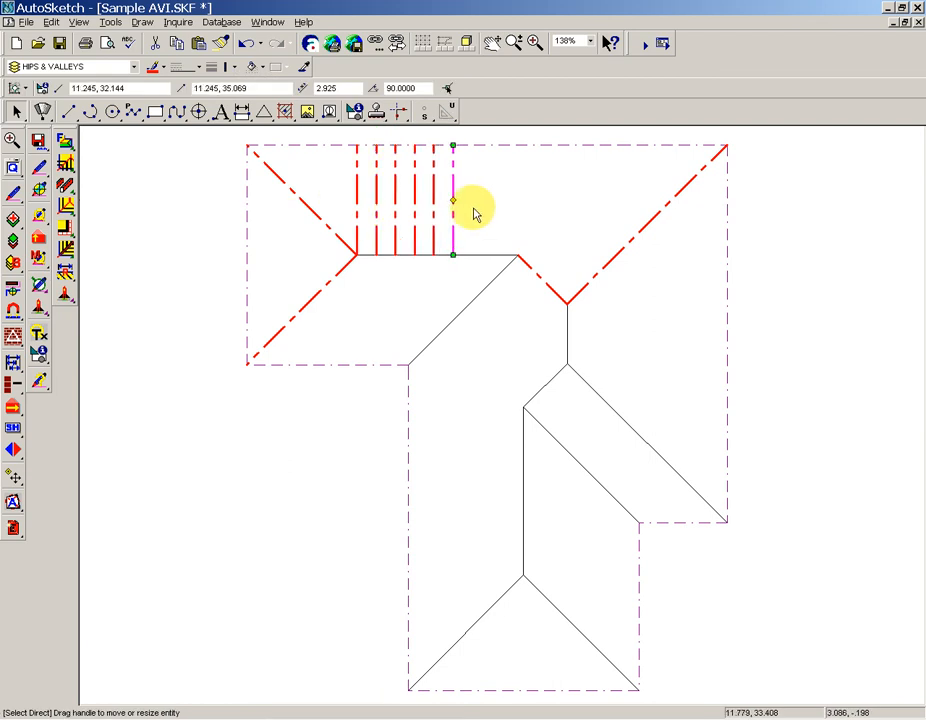
left_click(481, 208)
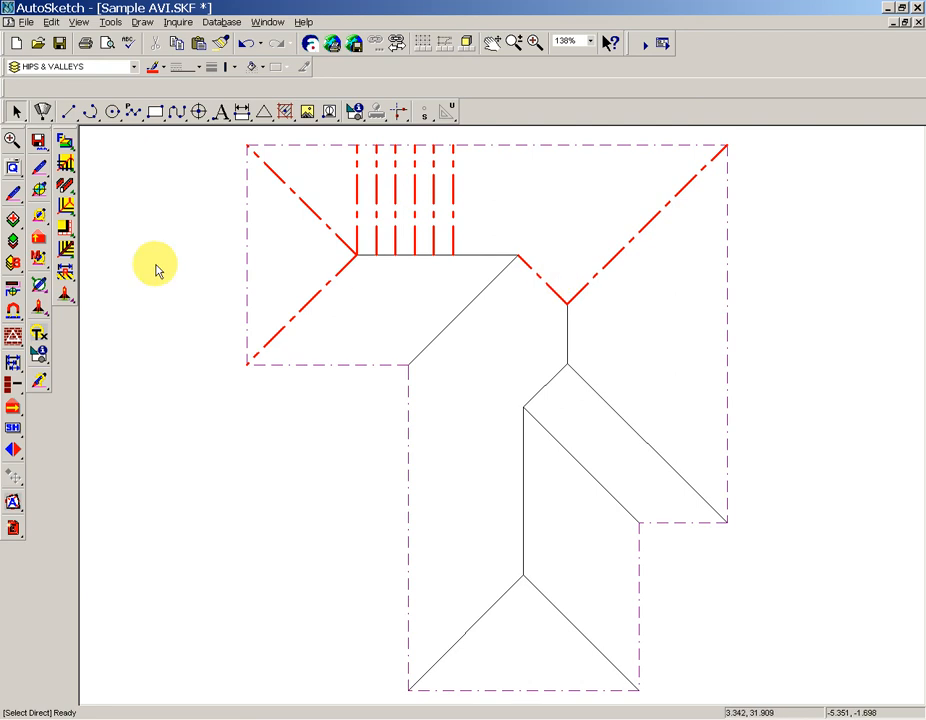
Assign Rafter properties by individual selection to the six vertical lines between the upper ridge and the top eaves line.
left_click(40, 215)
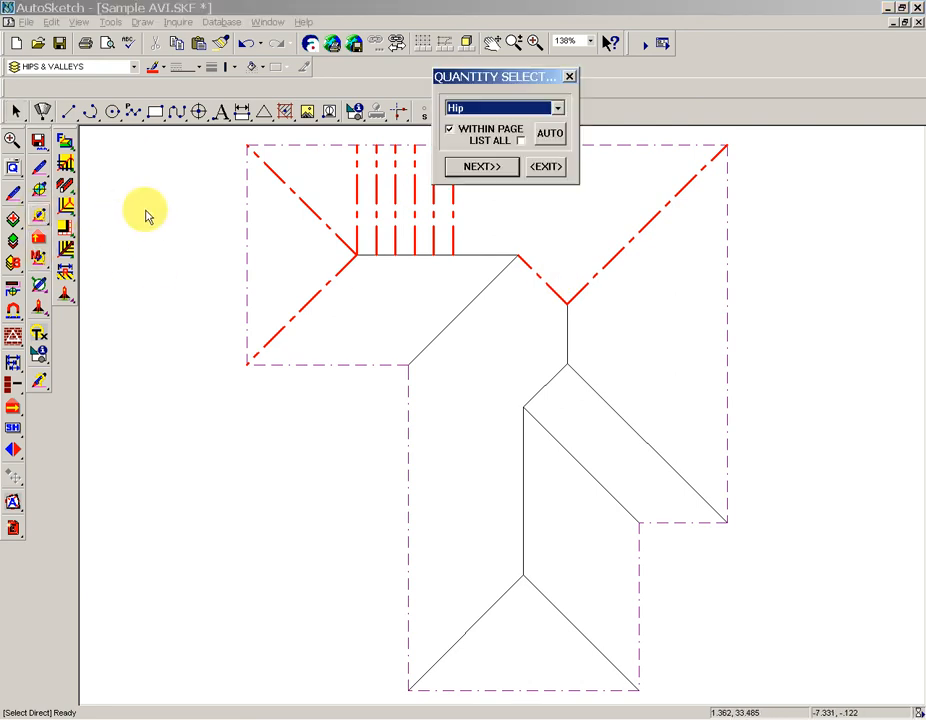
left_click(547, 167)
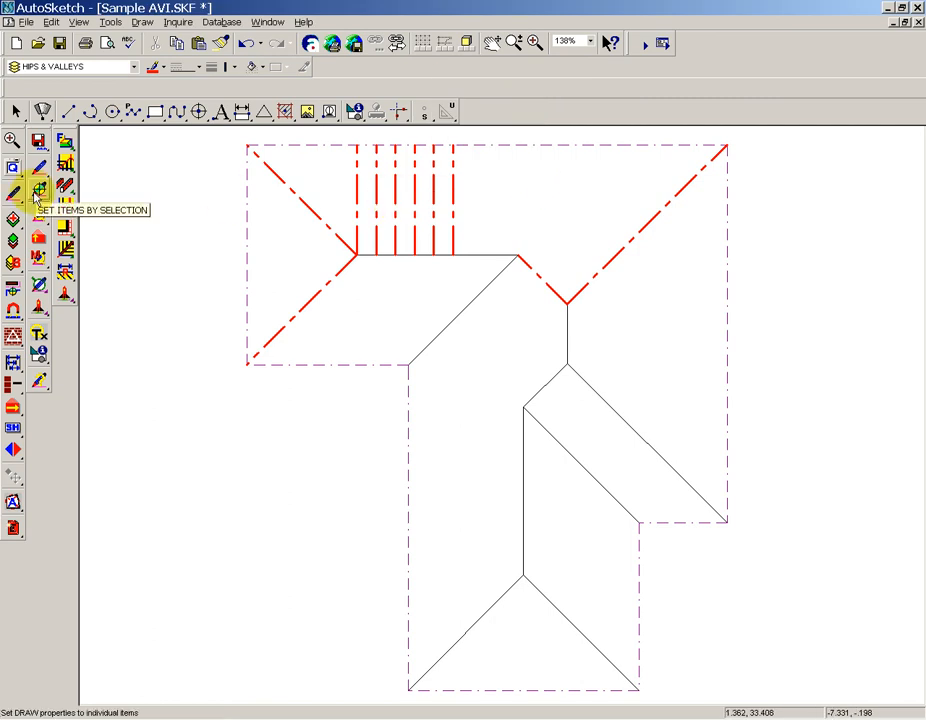
left_click(38, 190)
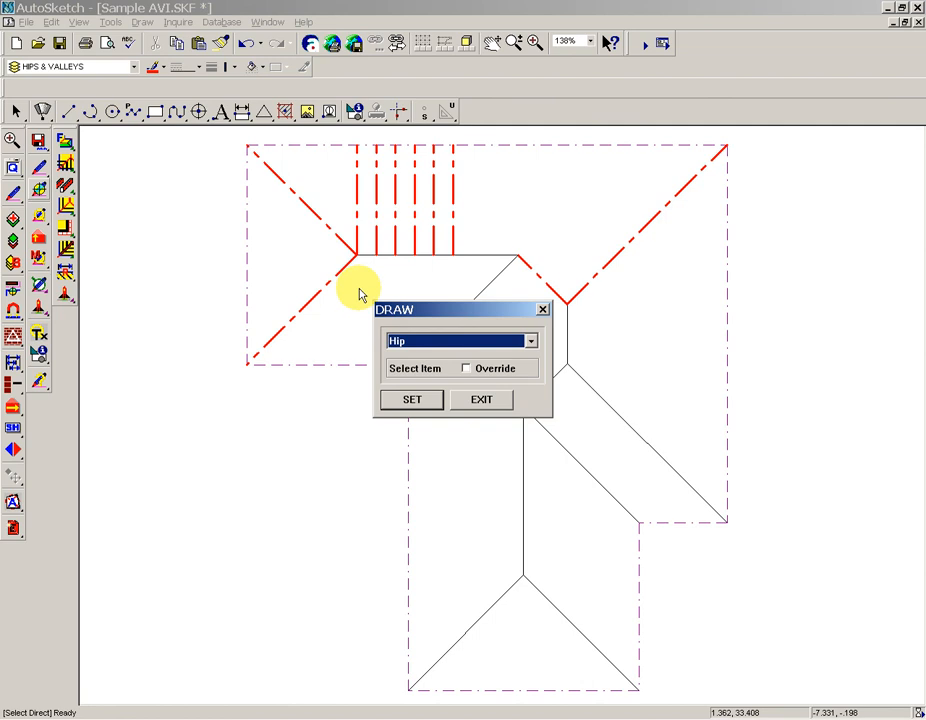
left_click(424, 401)
left_click(356, 216)
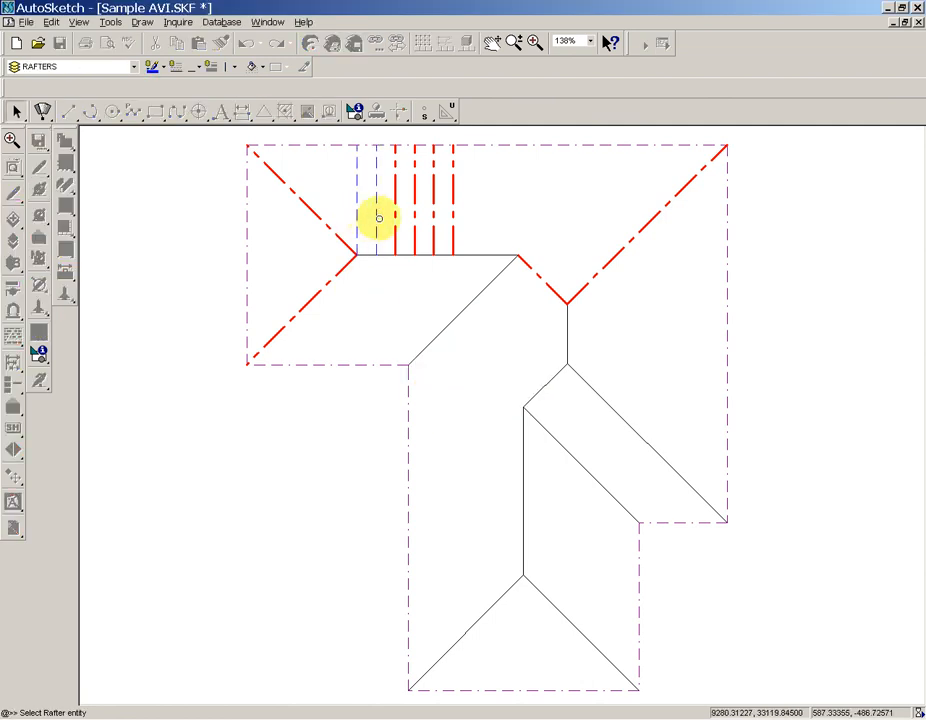
left_click(376, 215)
left_click(395, 222)
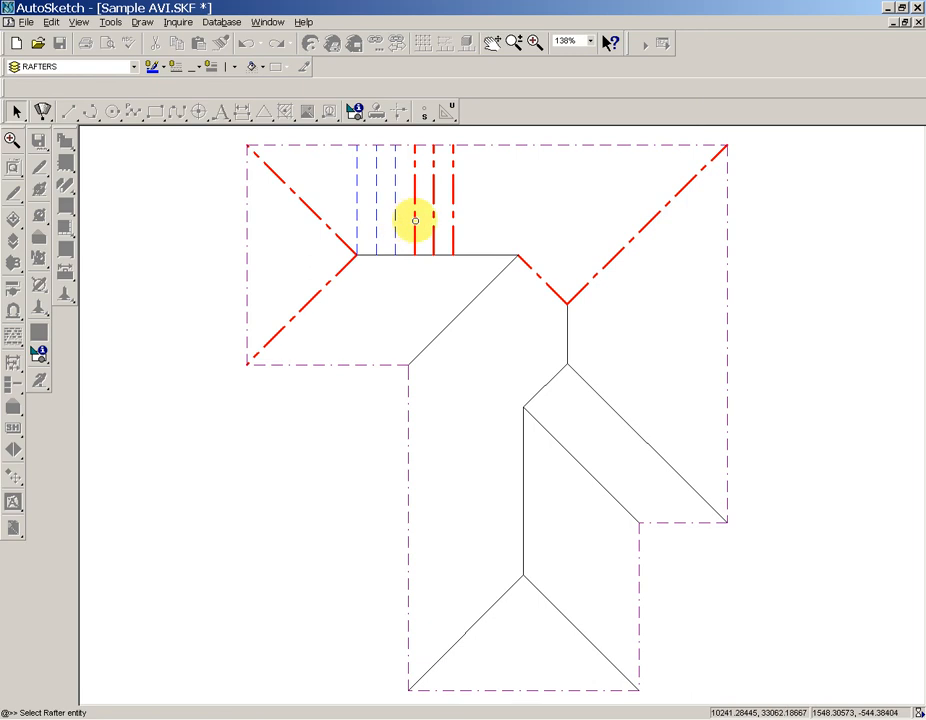
left_click(415, 220)
left_click(434, 222)
left_click(453, 220)
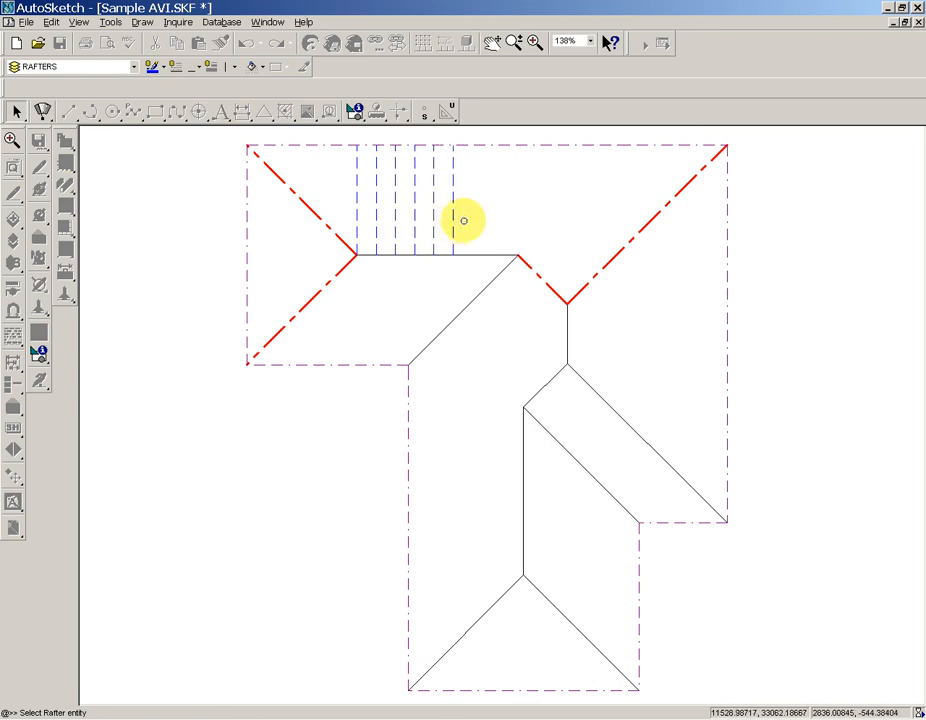
left_click(464, 219)
mouse_move(473, 212)
left_mouse_down()
mouse_move(357, 184)
mouse_move(370, 187)
left_mouse_up()
left_click(451, 203)
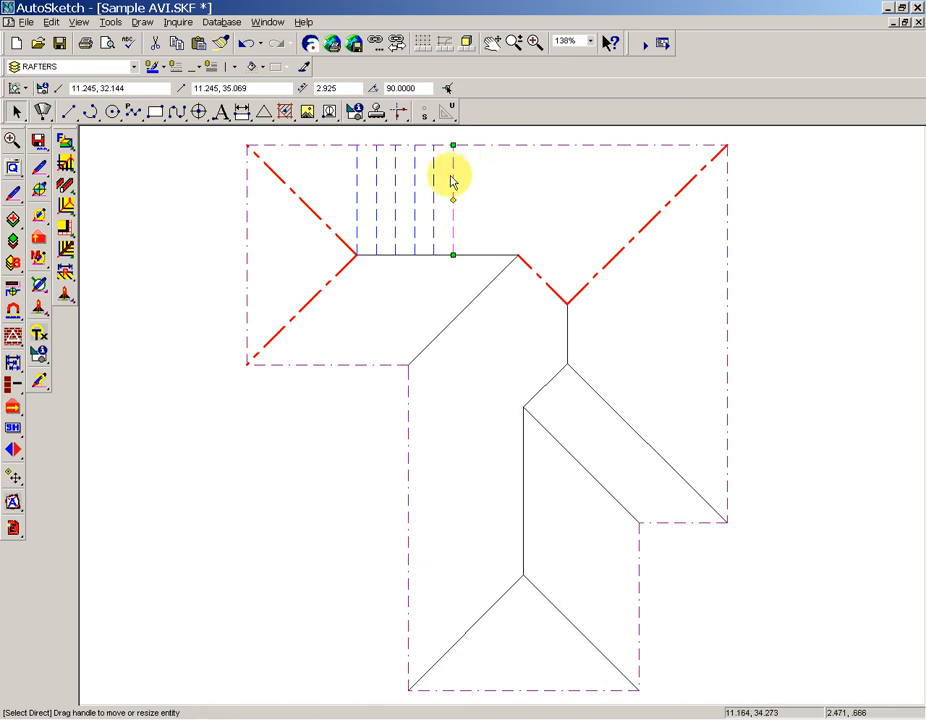
left_click_drag(483, 182, 346, 177)
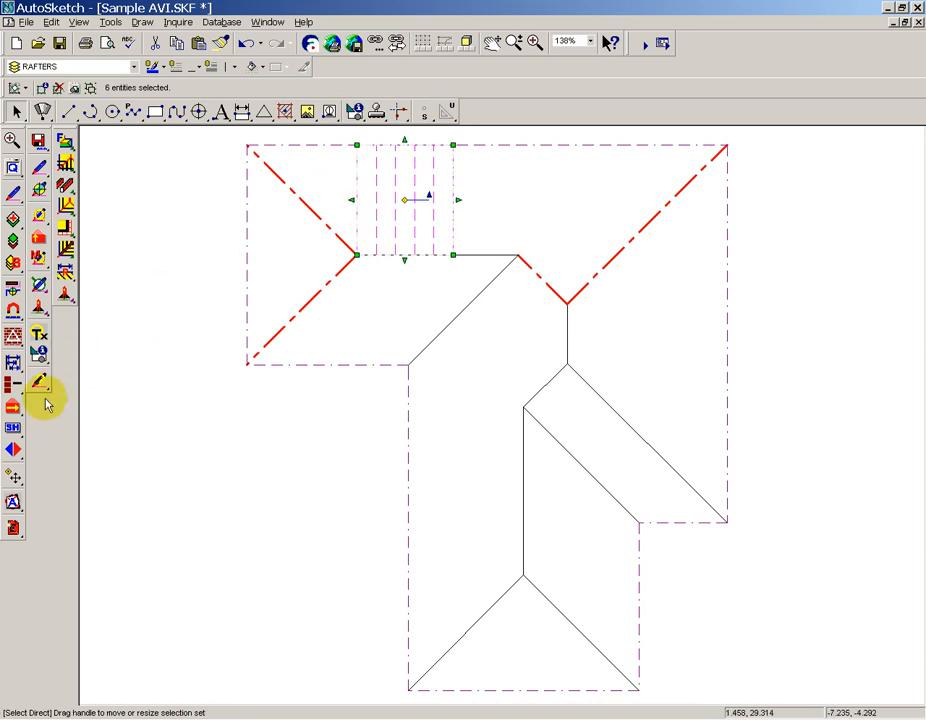
left_click(13, 479)
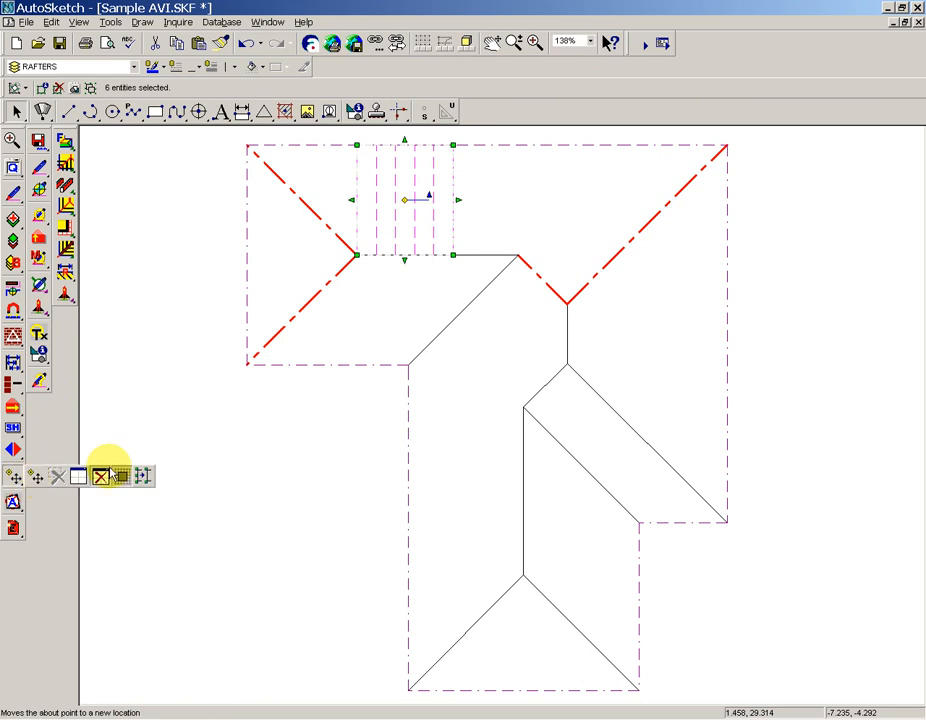
left_click(137, 345)
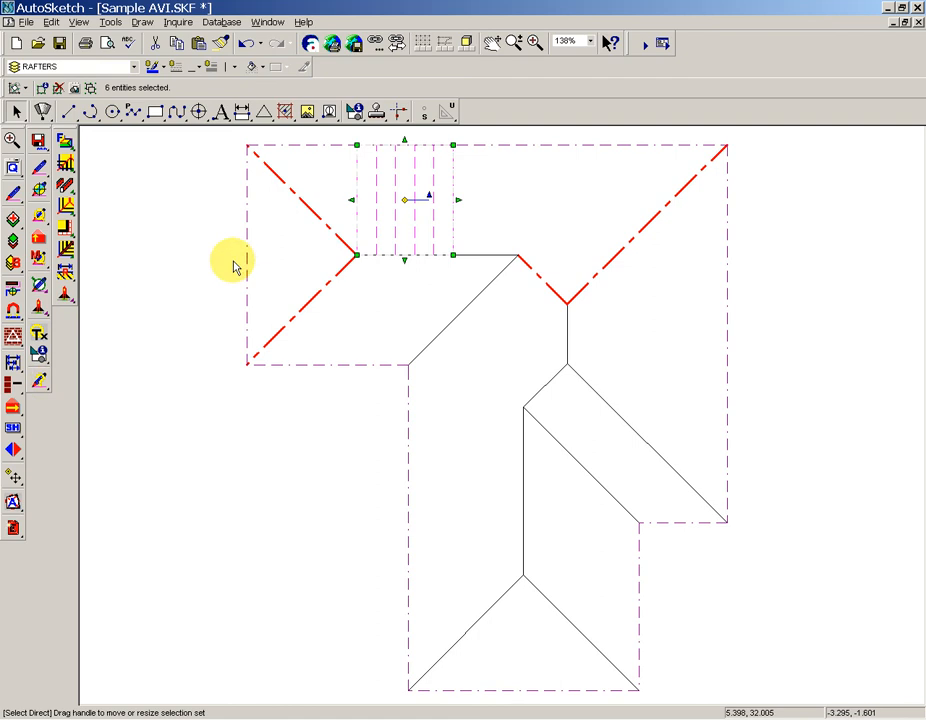
right_click(421, 174)
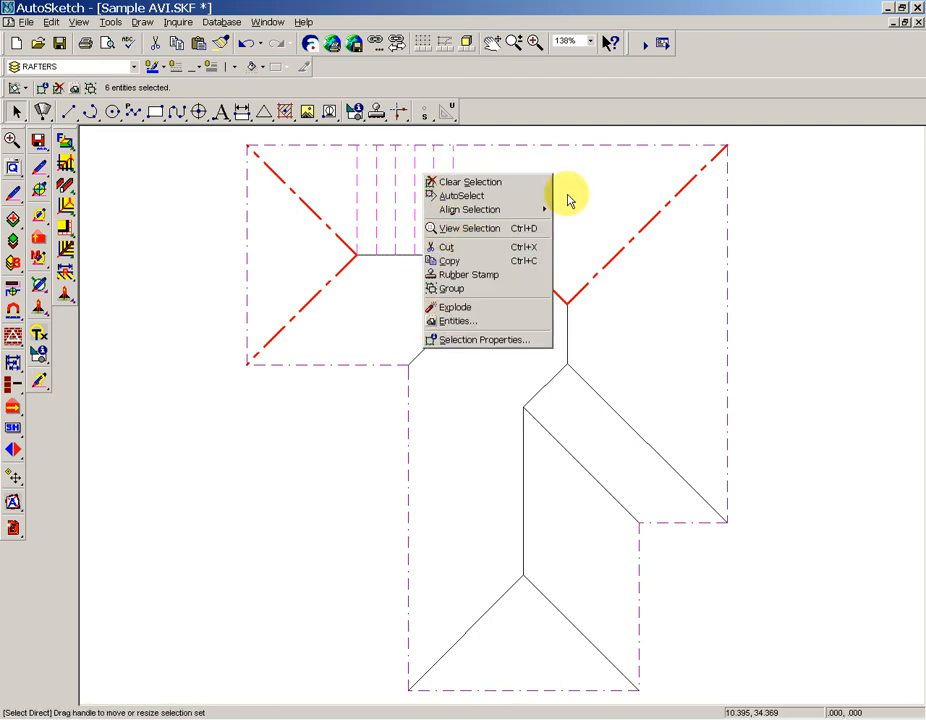
left_click(486, 183)
left_click(452, 186)
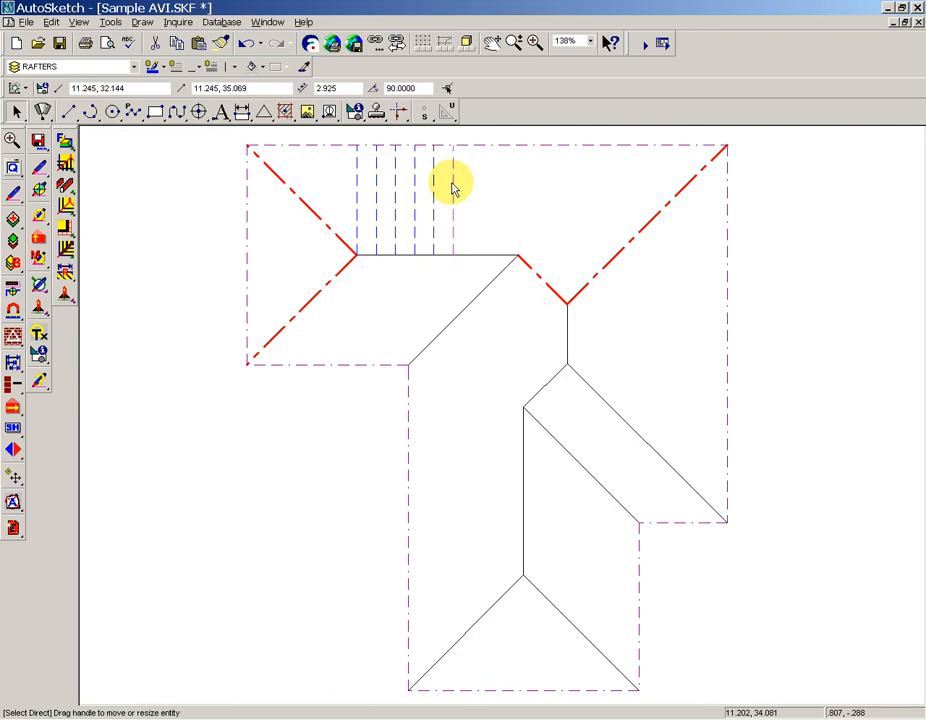
right_click(452, 188)
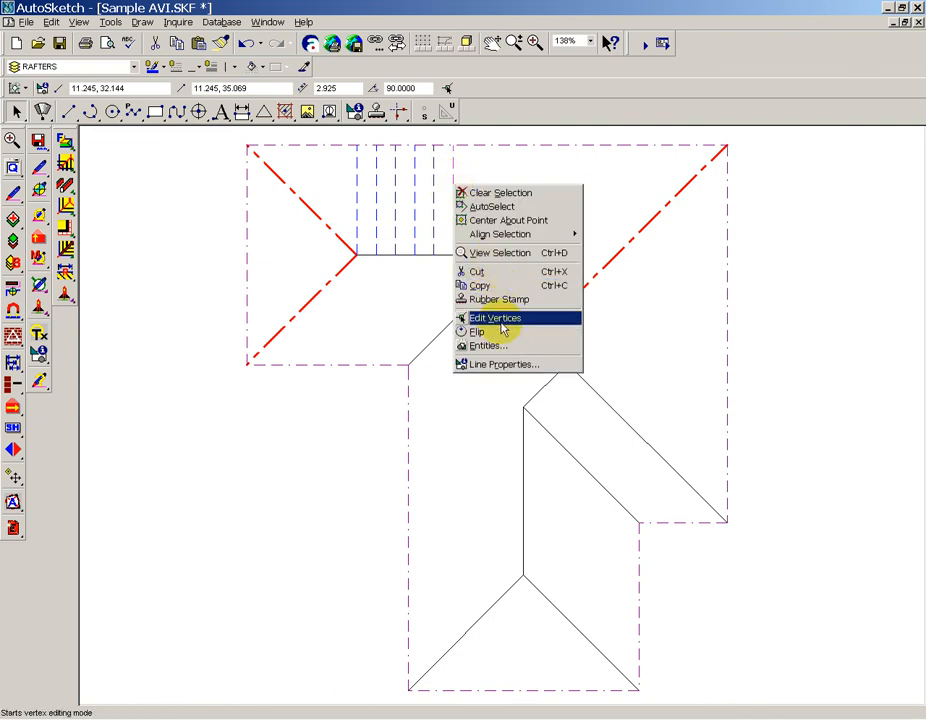
left_click(603, 195)
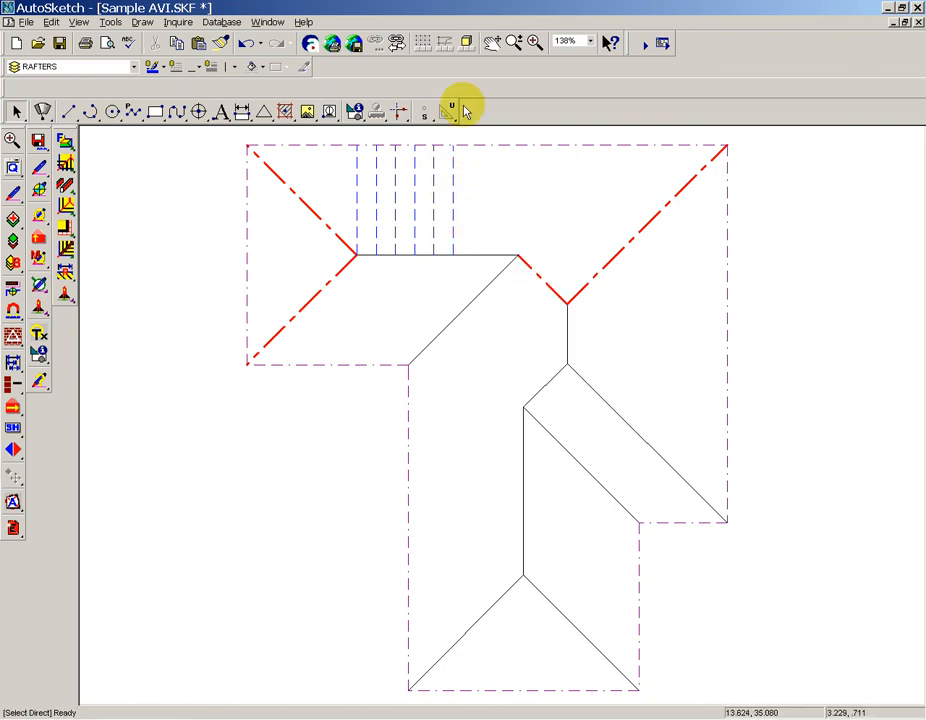
Select all six vertical rafter lines above the upper ridge and delete them.
left_click_drag(463, 193, 341, 184)
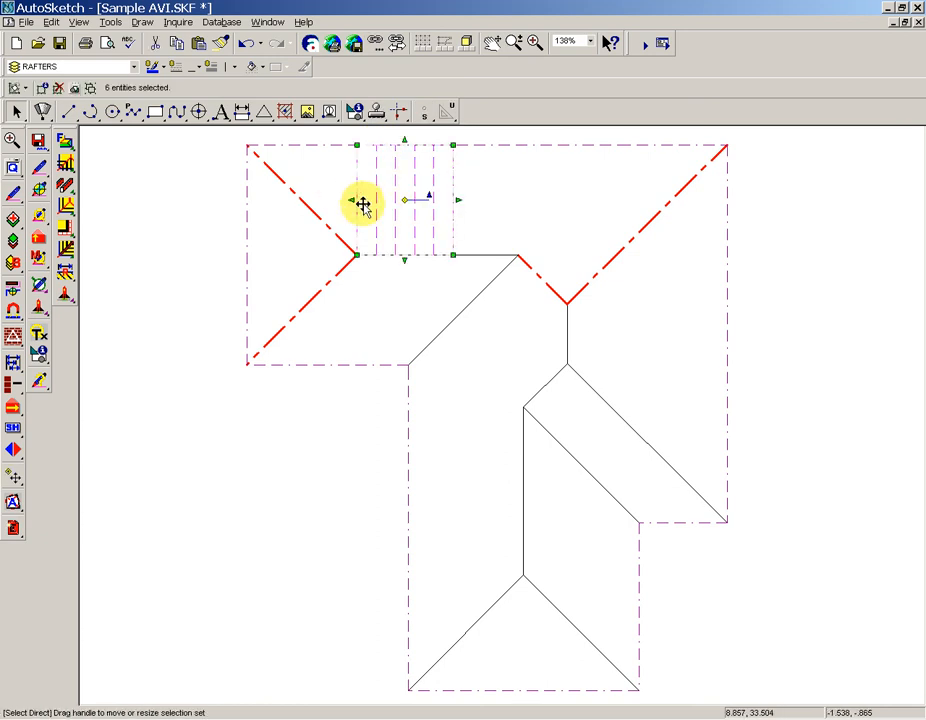
key("Delete")
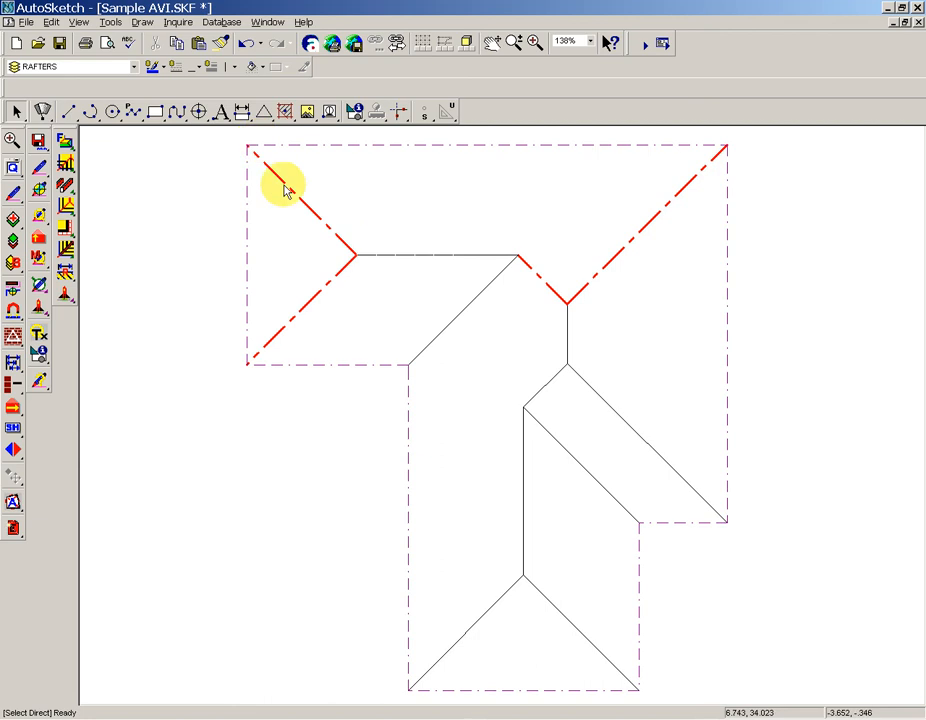
Select the hip, ridge and valley lines in the upper part of the roof and set their draw properties to 1.
left_click_drag(638, 346, 300, 176)
left_click(40, 177)
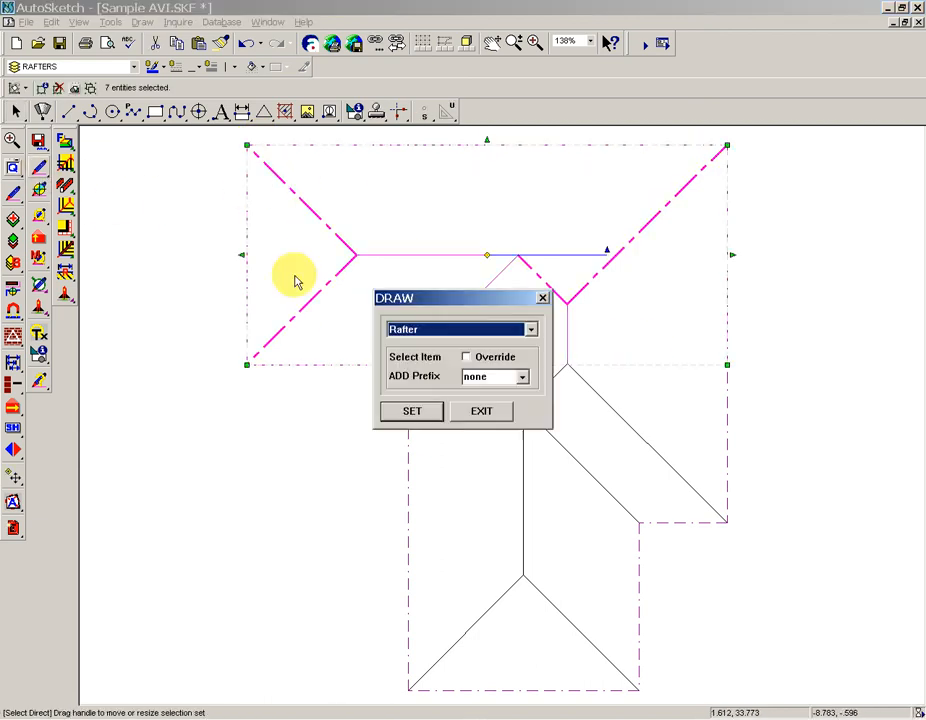
type("#1")
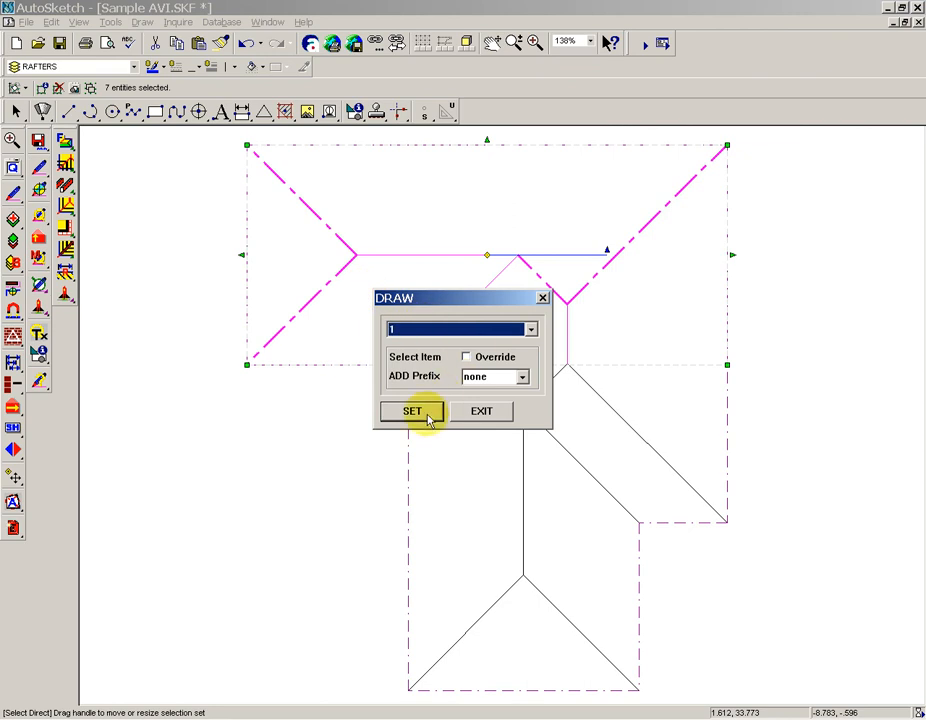
left_click(412, 411)
left_click(277, 452)
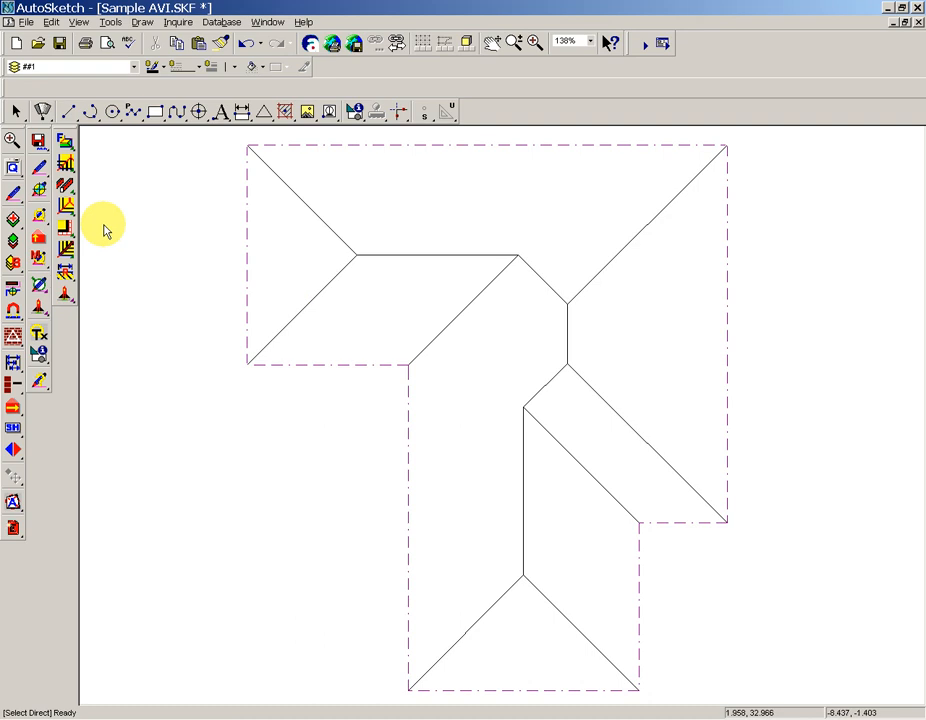
Try to change the layer of the upper-left hip line to the Background state.
left_click(14, 218)
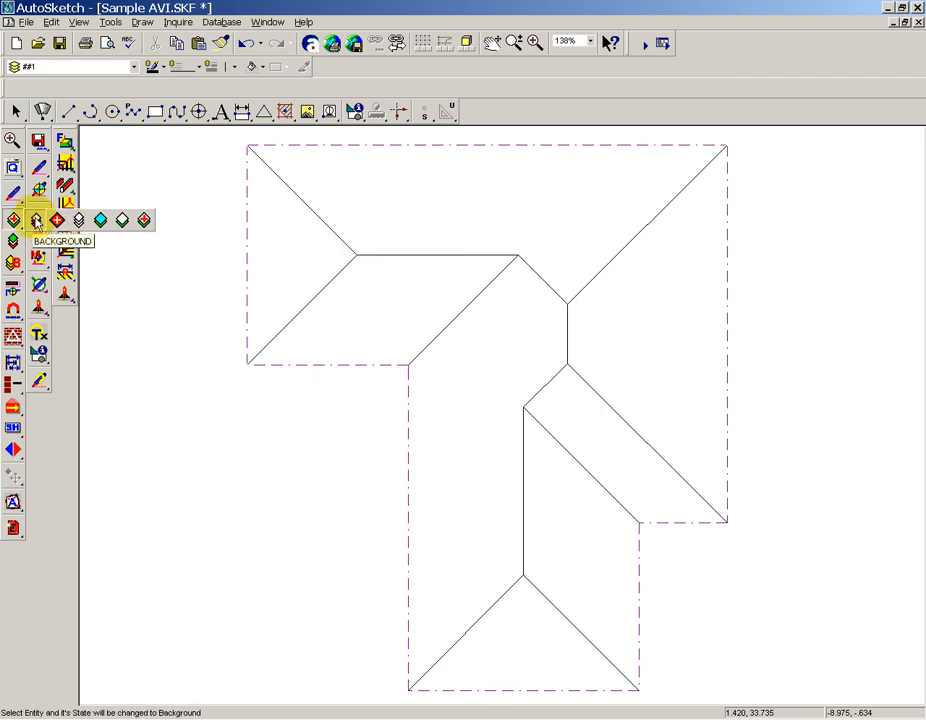
left_click(36, 219)
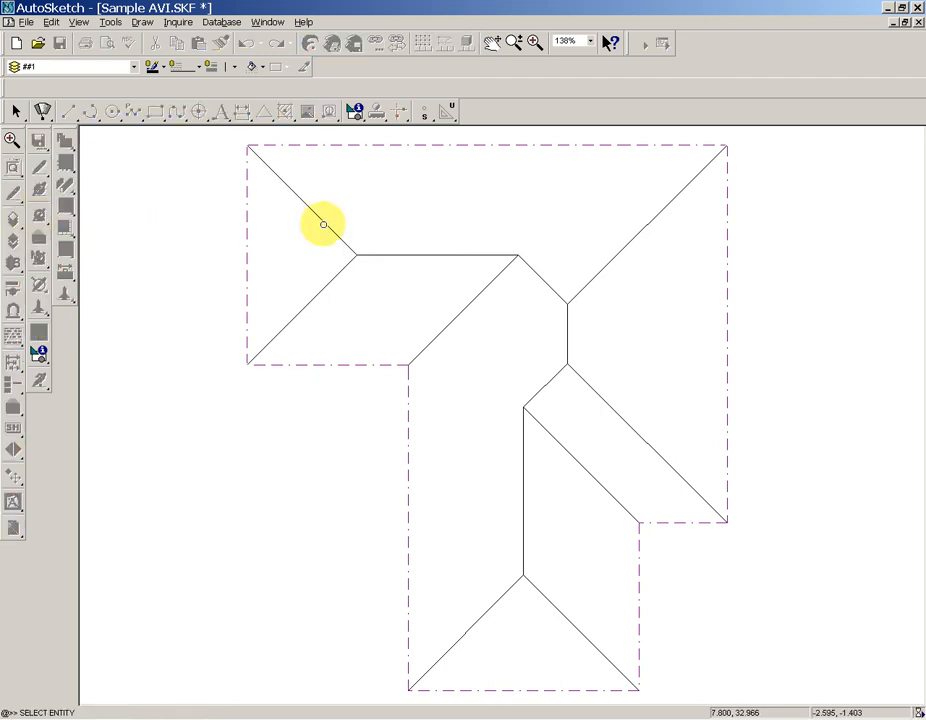
left_click(323, 224)
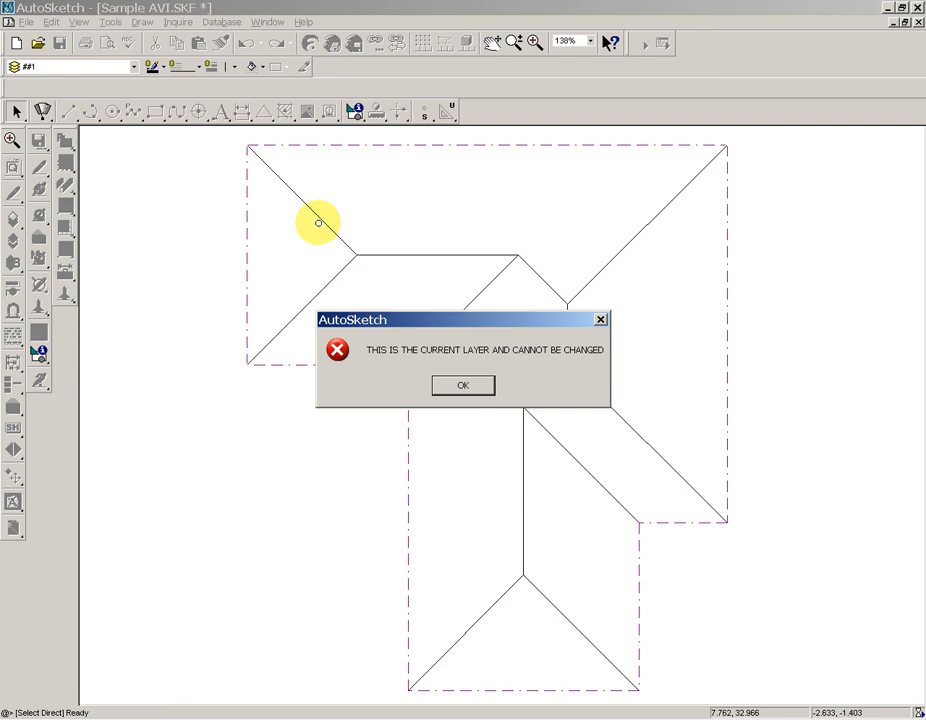
left_click(463, 386)
key("Escape")
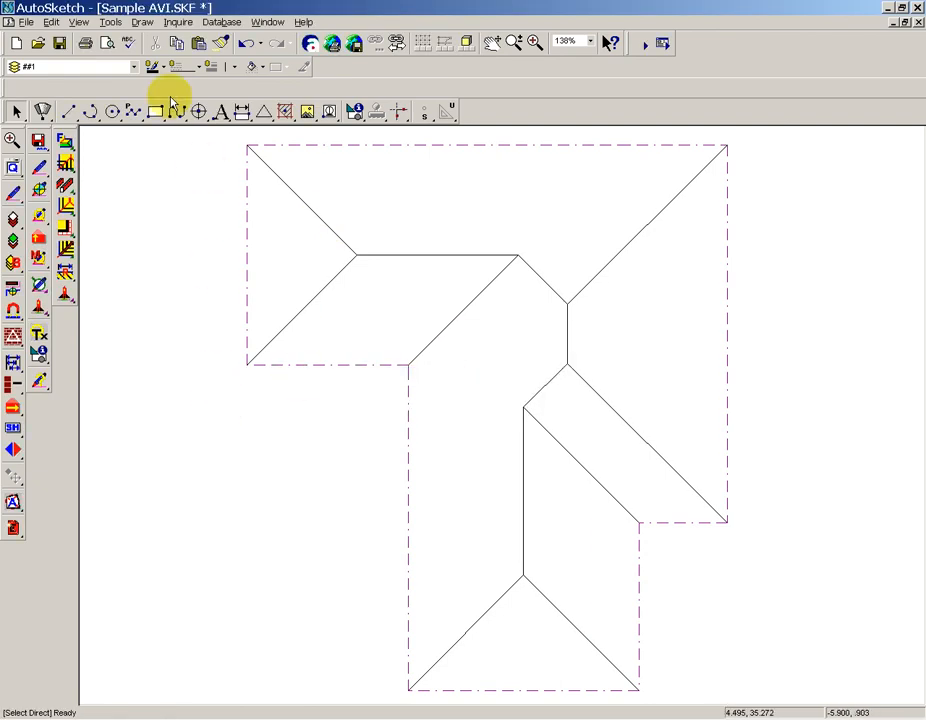
Make FASCIA the current layer by picking up the properties of the dashed eaves line at the roof's left end.
left_click(133, 68)
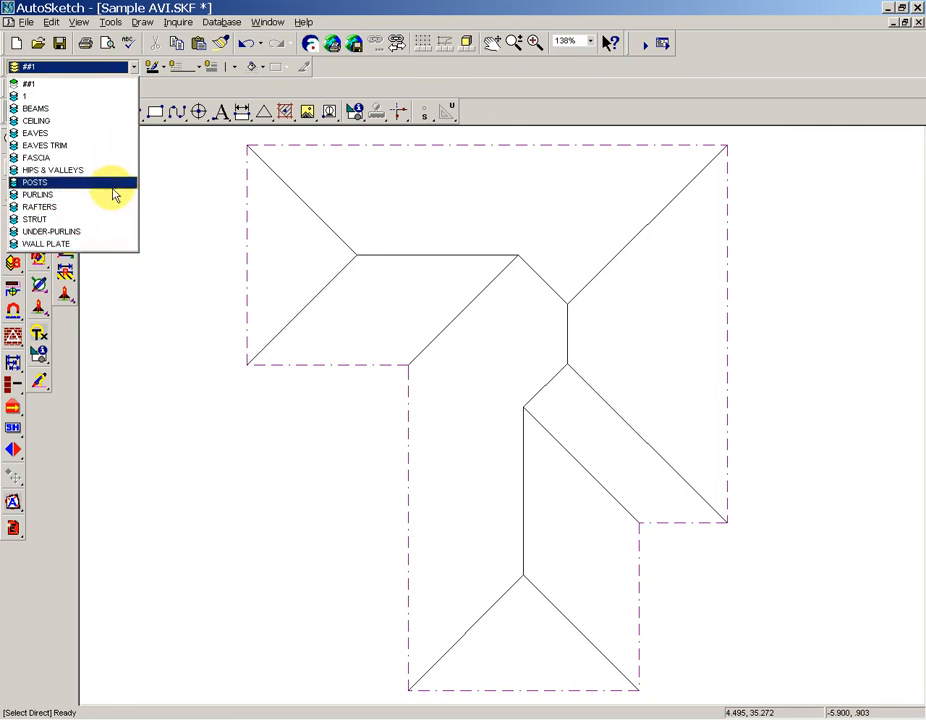
left_click(199, 280)
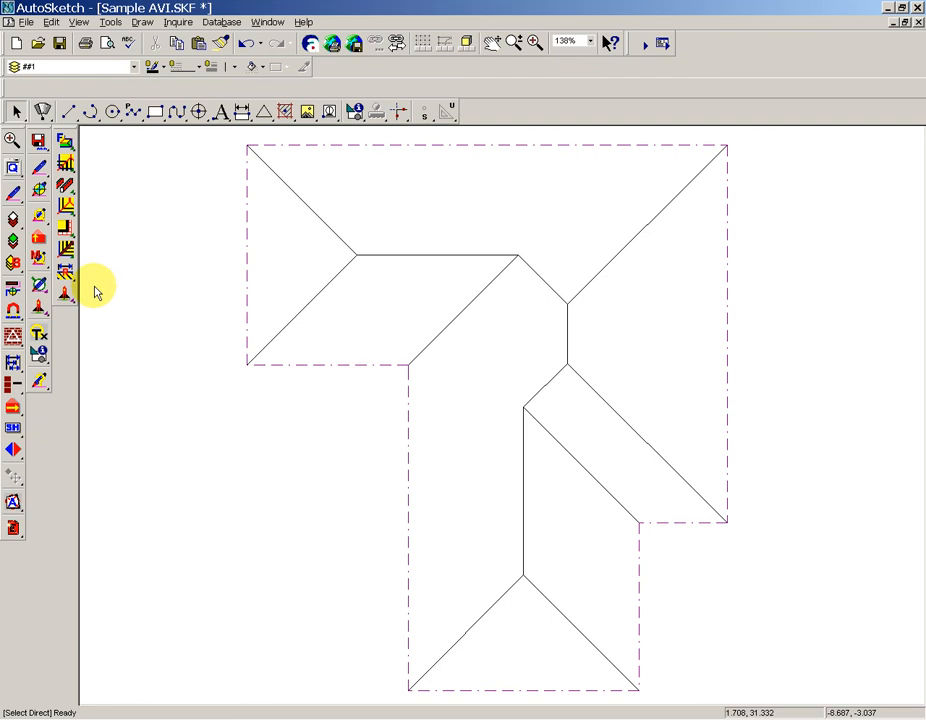
left_click(13, 290)
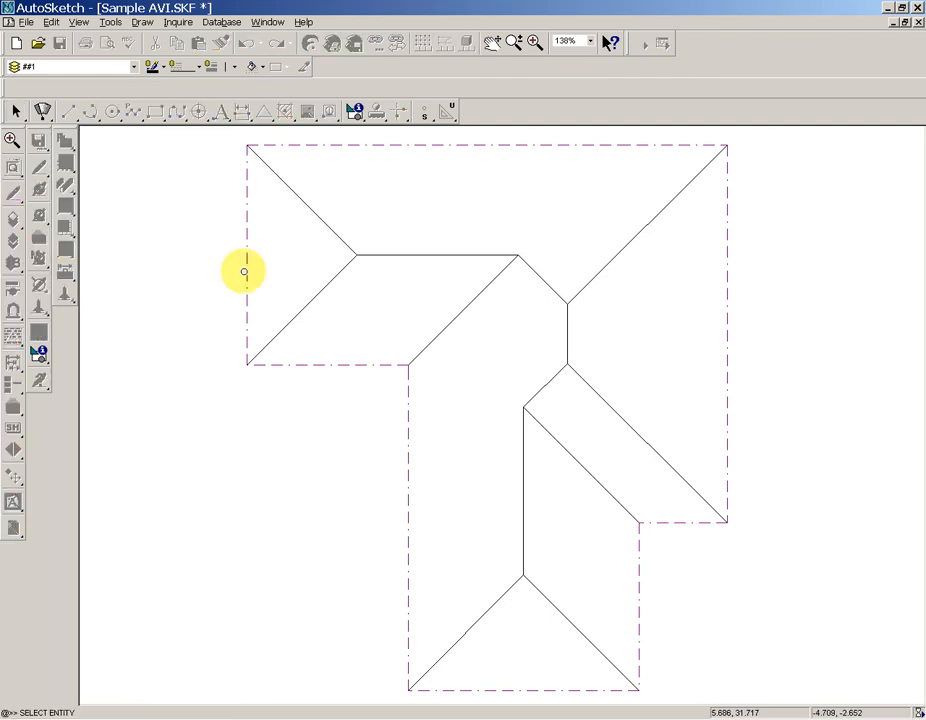
left_click(244, 271)
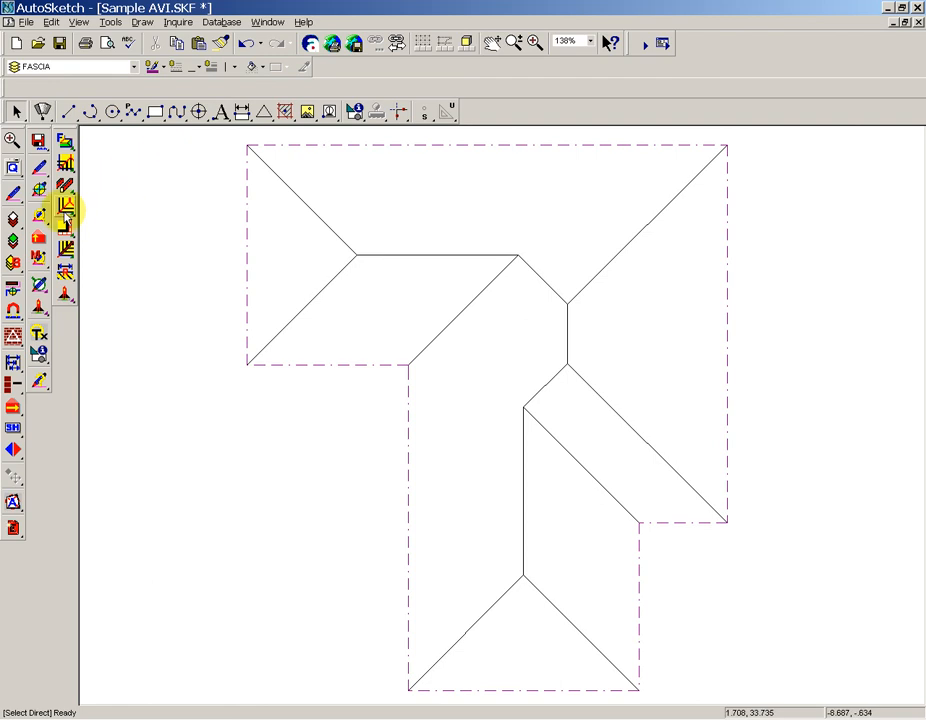
Assign Hip properties by individual selection to the upper-left hip line.
left_click(39, 190)
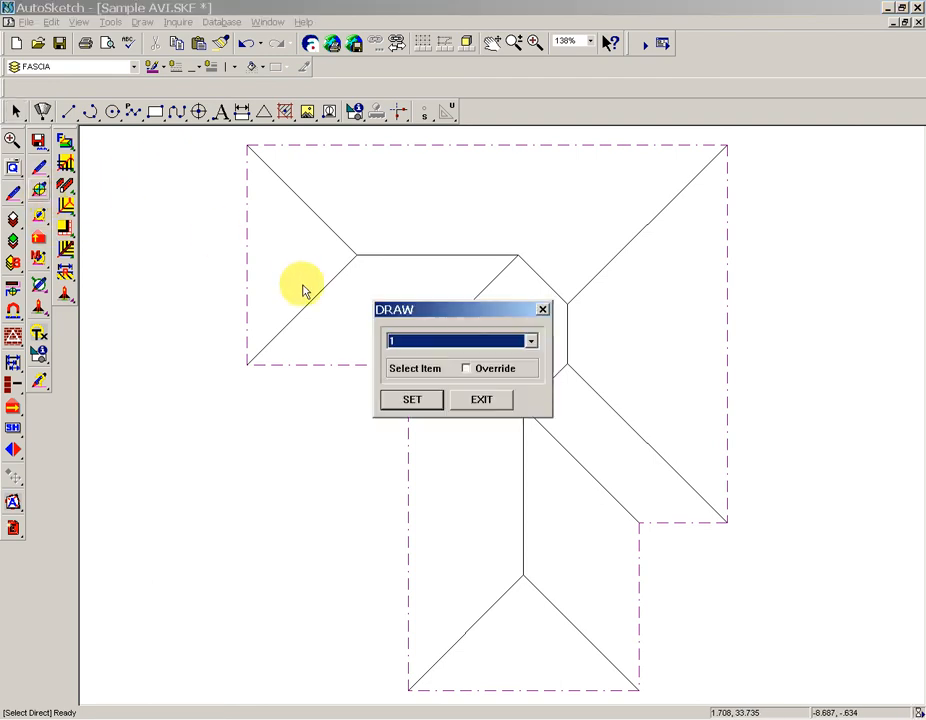
type("Hip")
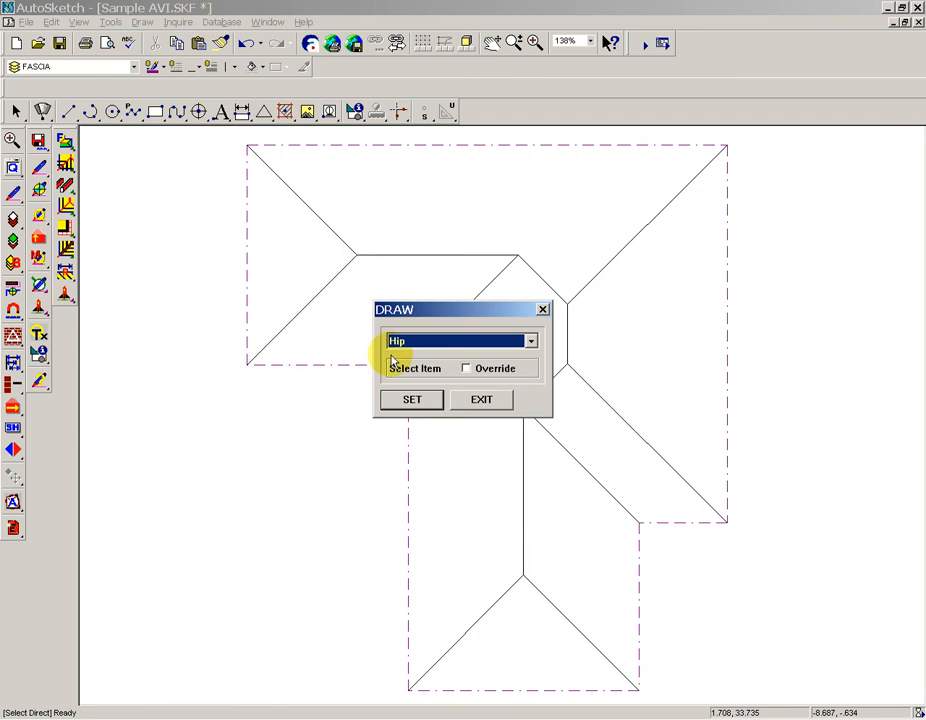
left_click(412, 399)
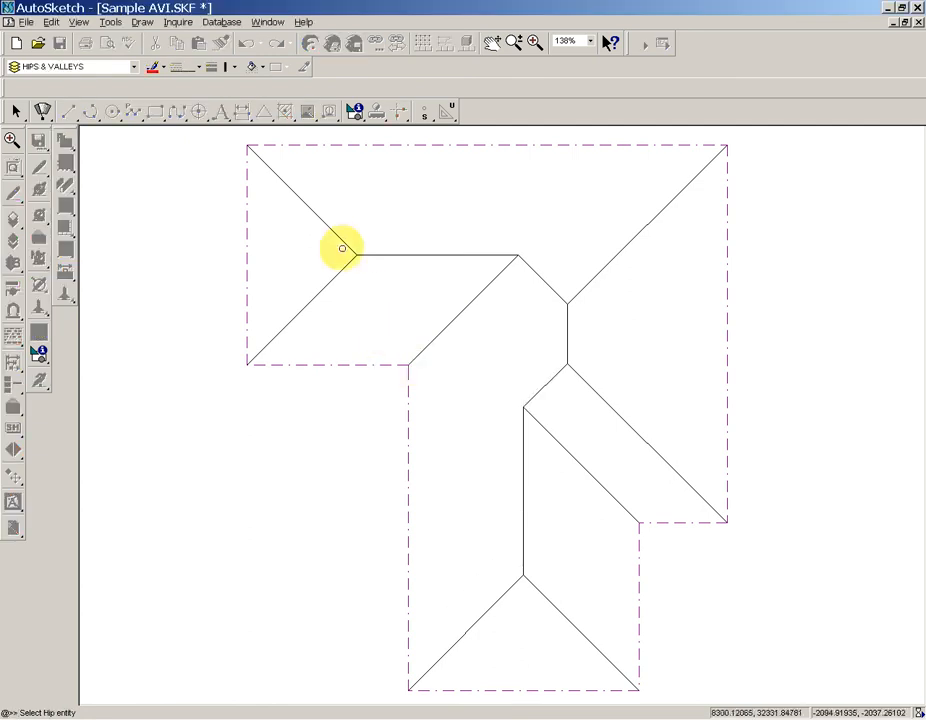
left_click(340, 243)
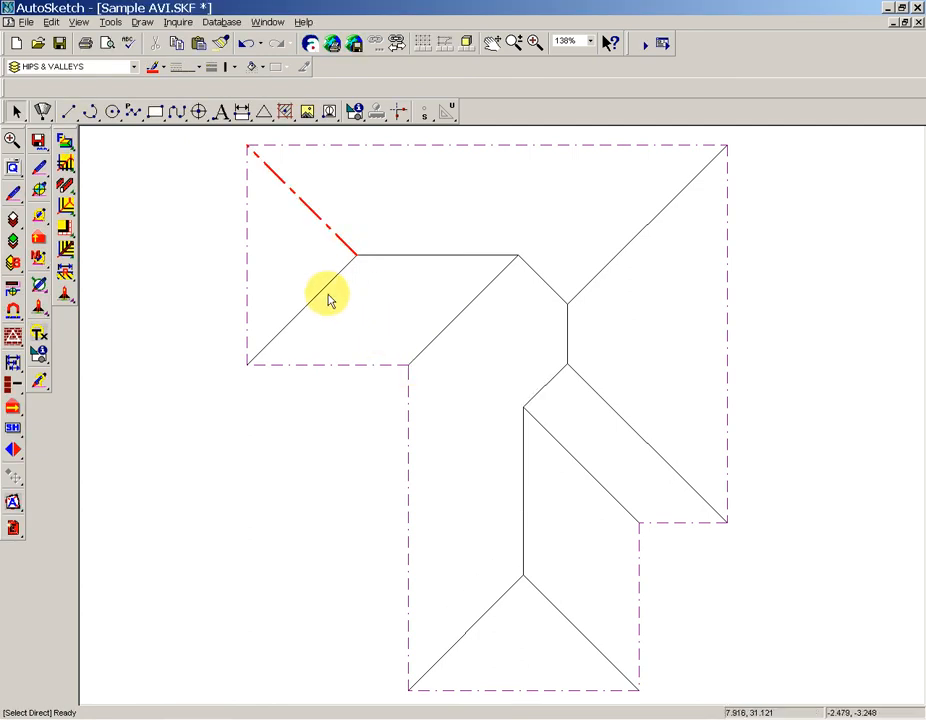
Select the lower-left hip, the upper-right hip and the short hip meeting it, and match their properties to the upper-left hip.
left_click(338, 305)
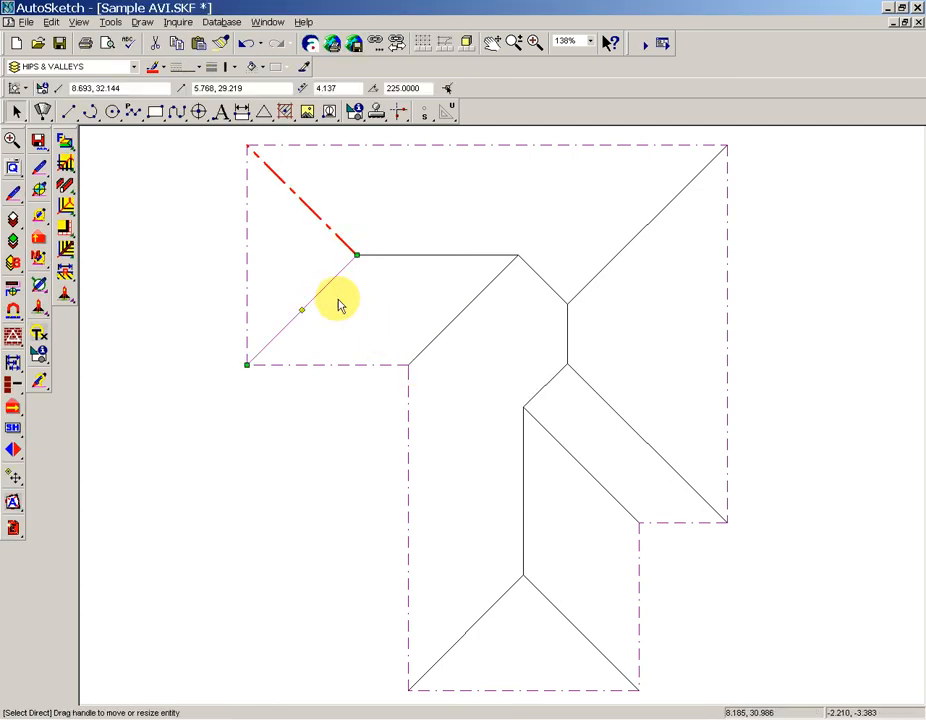
left_click(598, 276, "shift")
left_click(548, 284, "shift")
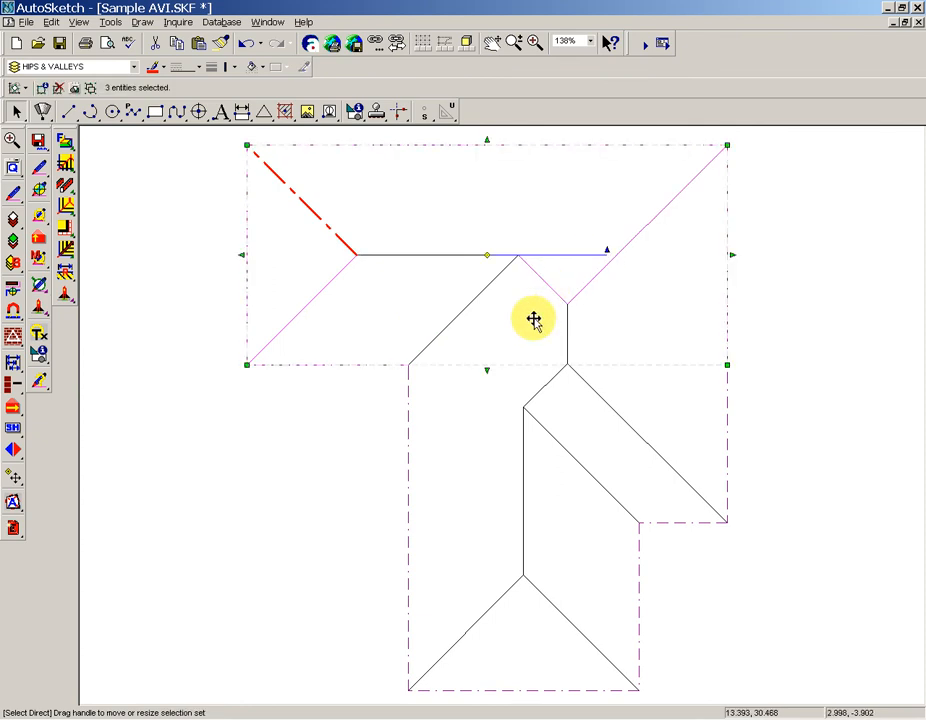
left_click(12, 288)
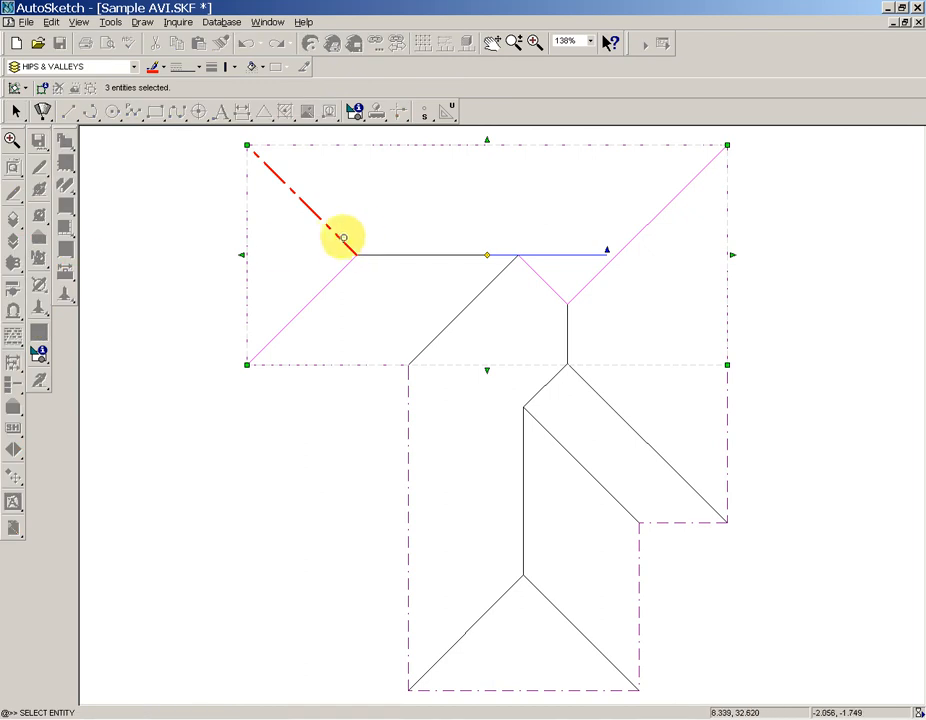
left_click(336, 236)
left_click(771, 310)
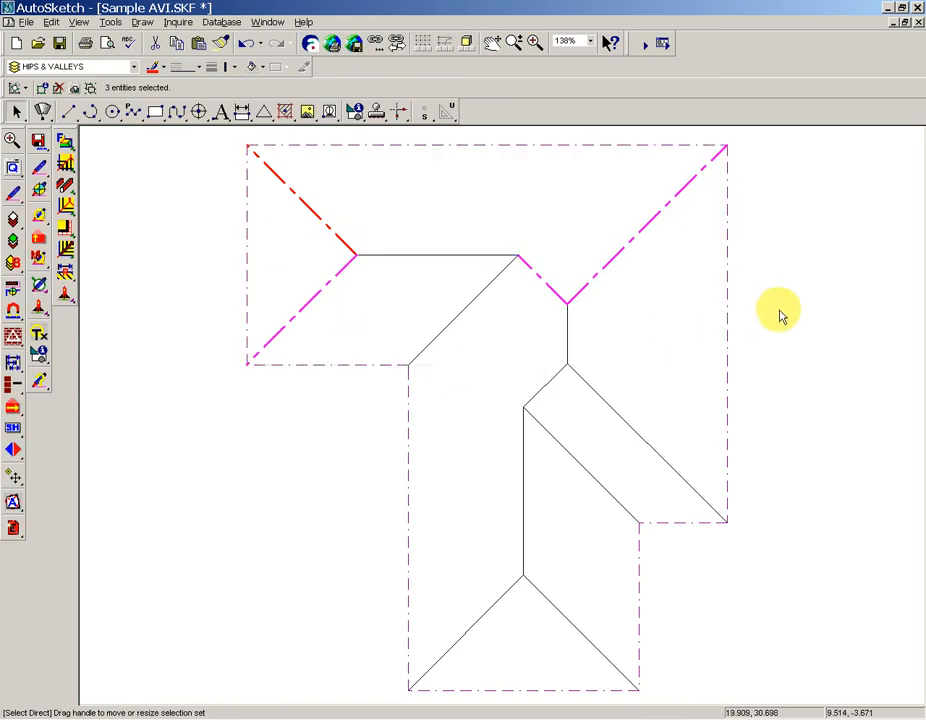
Select all seven hip, ridge and valley lines in the upper roof and match their properties to the thin valley line in the lower wing.
left_click_drag(626, 310, 279, 213)
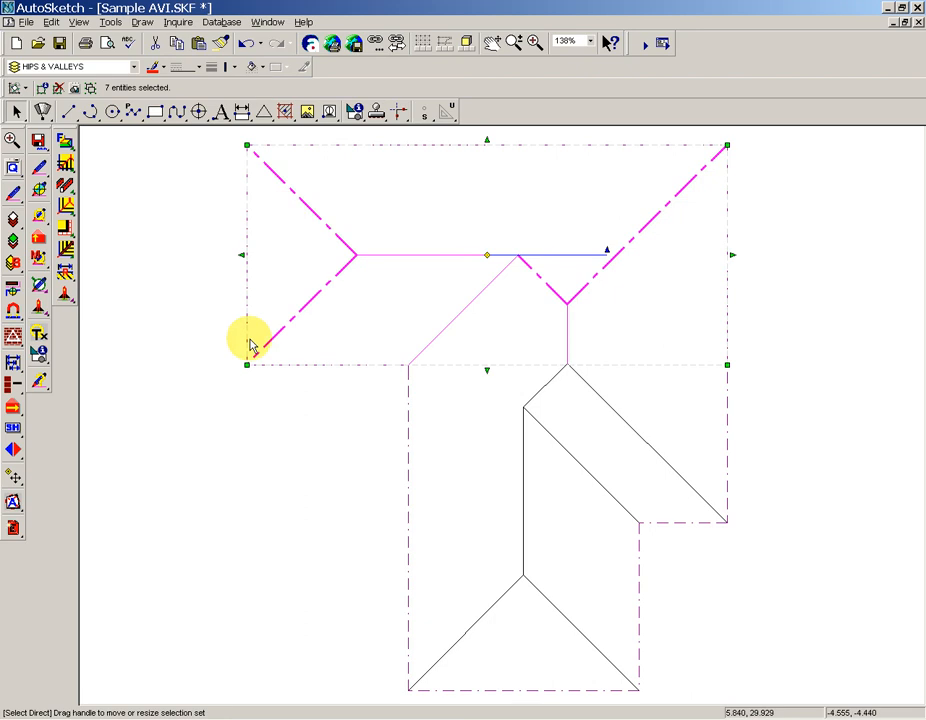
left_click(15, 288)
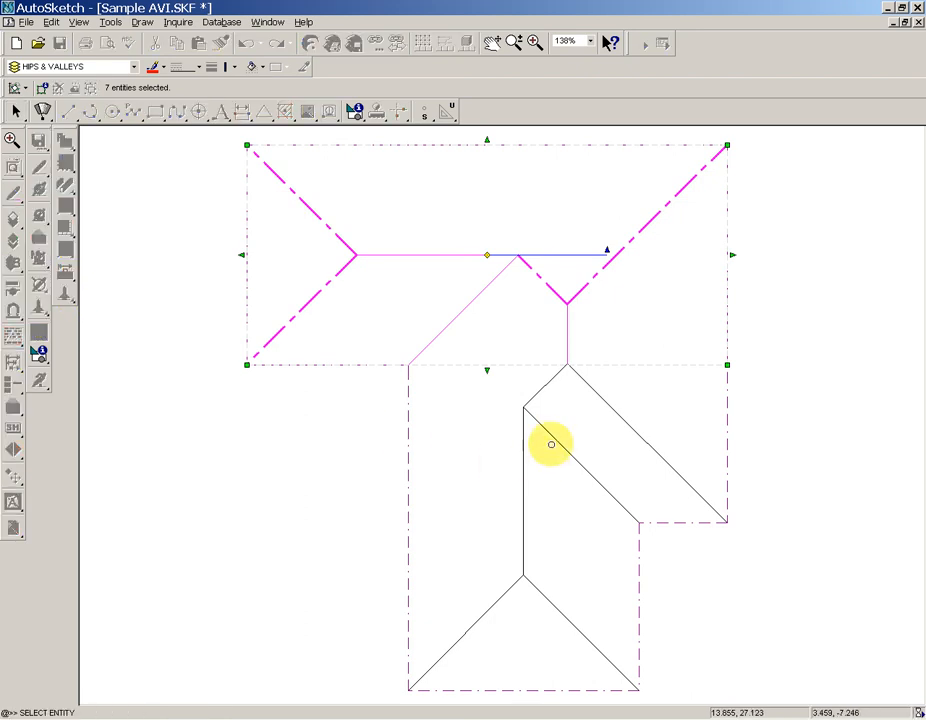
left_click(551, 444)
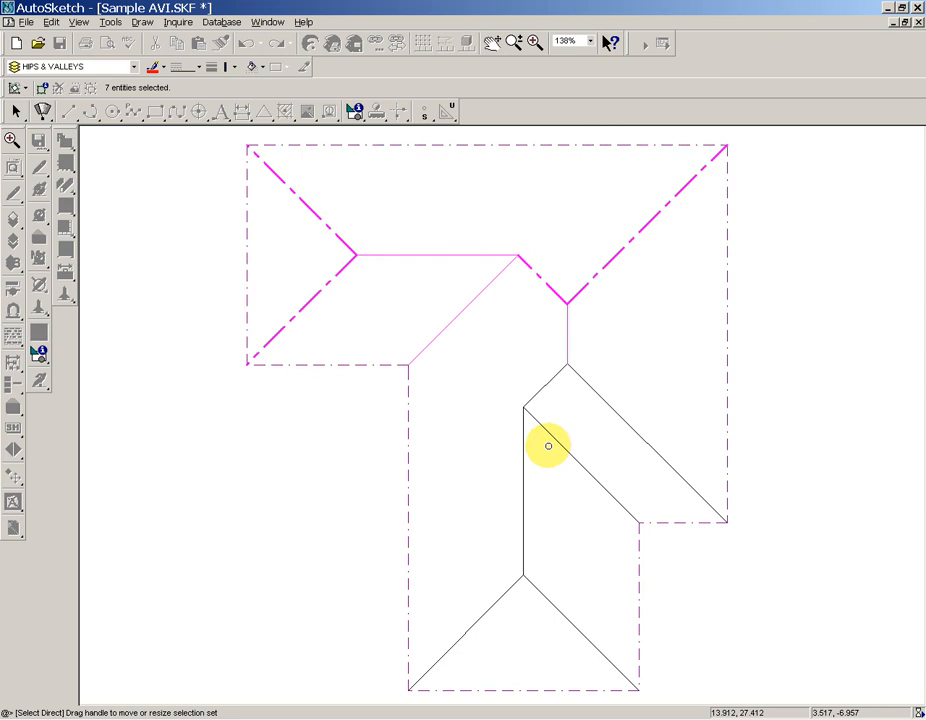
left_click(265, 451)
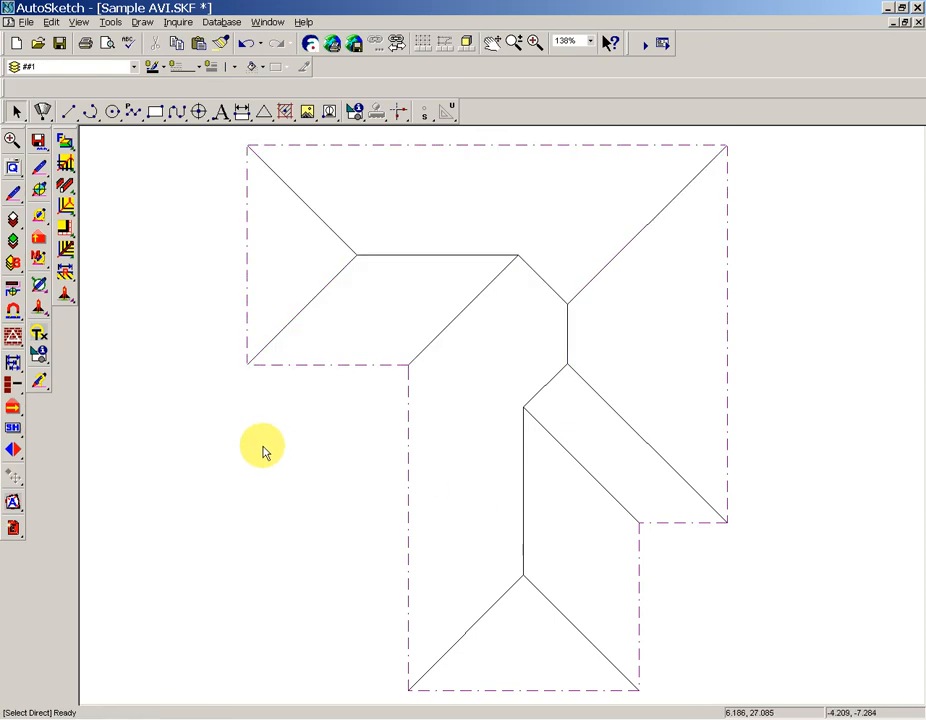
Make FASCIA current by picking up the left eaves line's properties, and set the layer of the inner roof lines to Background.
left_click(15, 288)
left_click(244, 277)
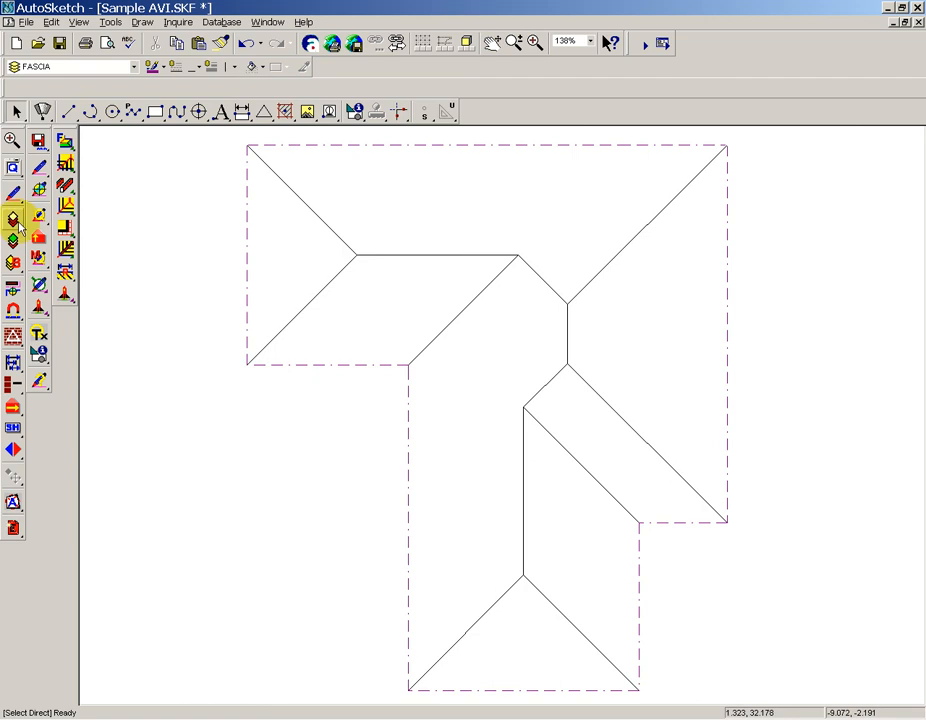
left_click(15, 220)
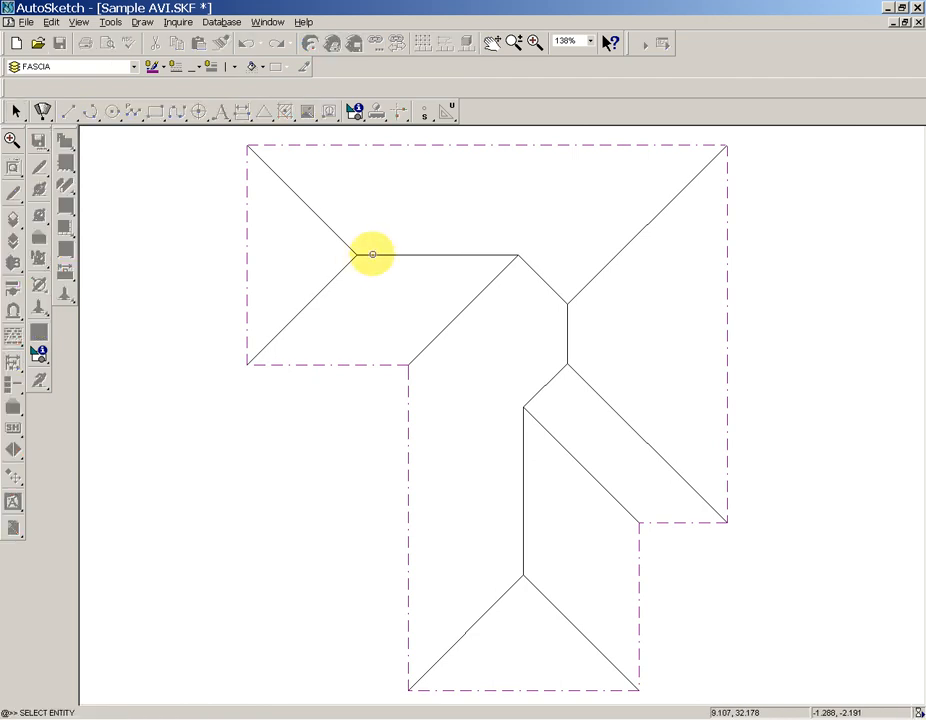
left_click(372, 254)
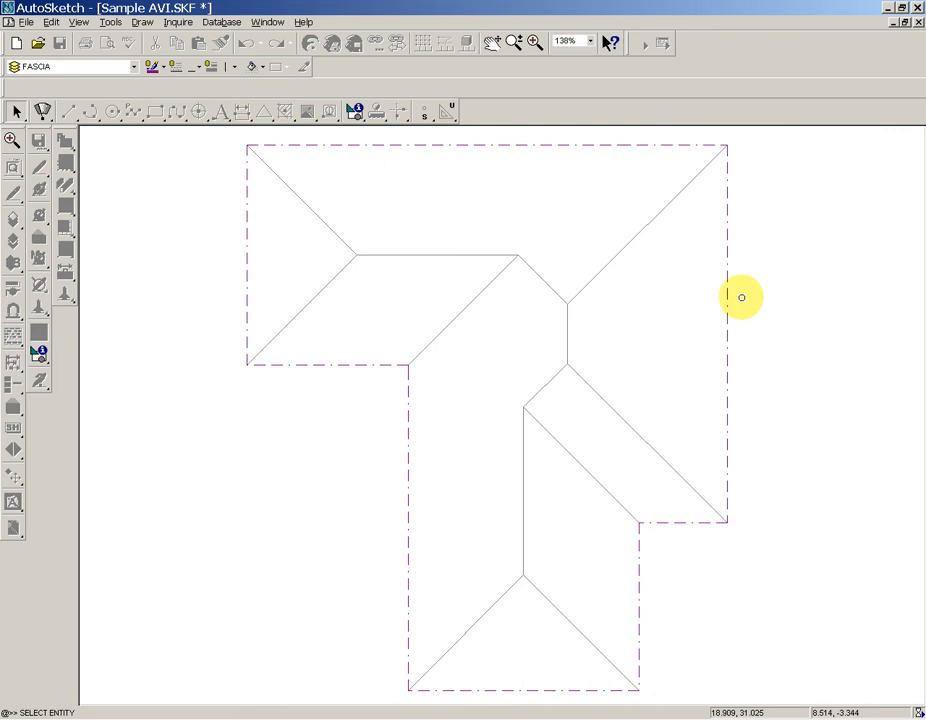
key("Escape")
left_click_drag(608, 304, 450, 242)
left_click_drag(614, 332, 442, 229)
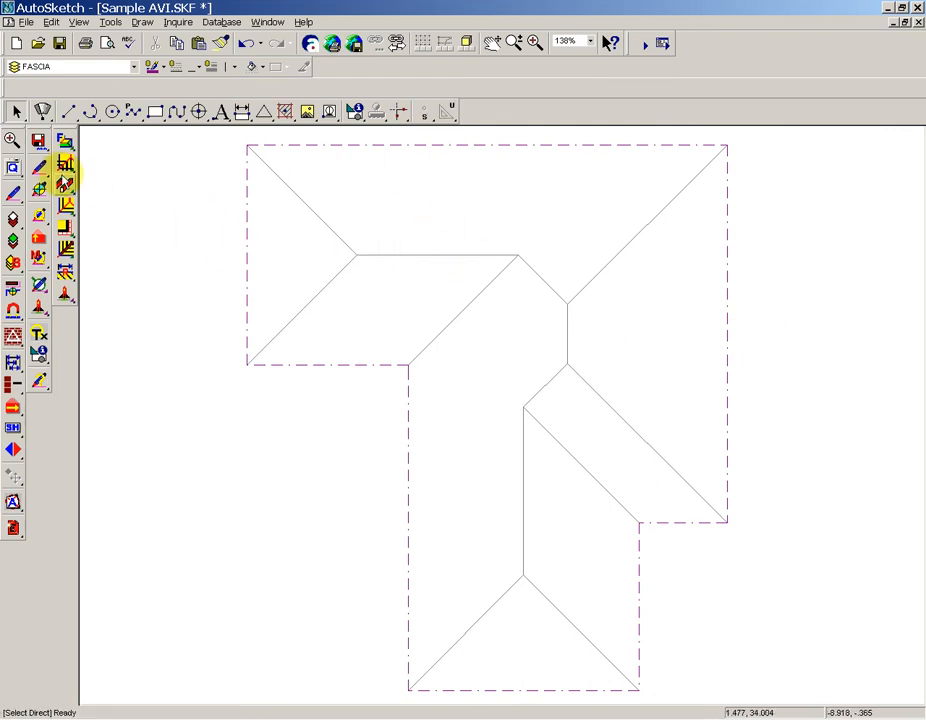
Set the draw properties to Hip and trace the two hips at the roof's left end with single lines.
left_click(40, 167)
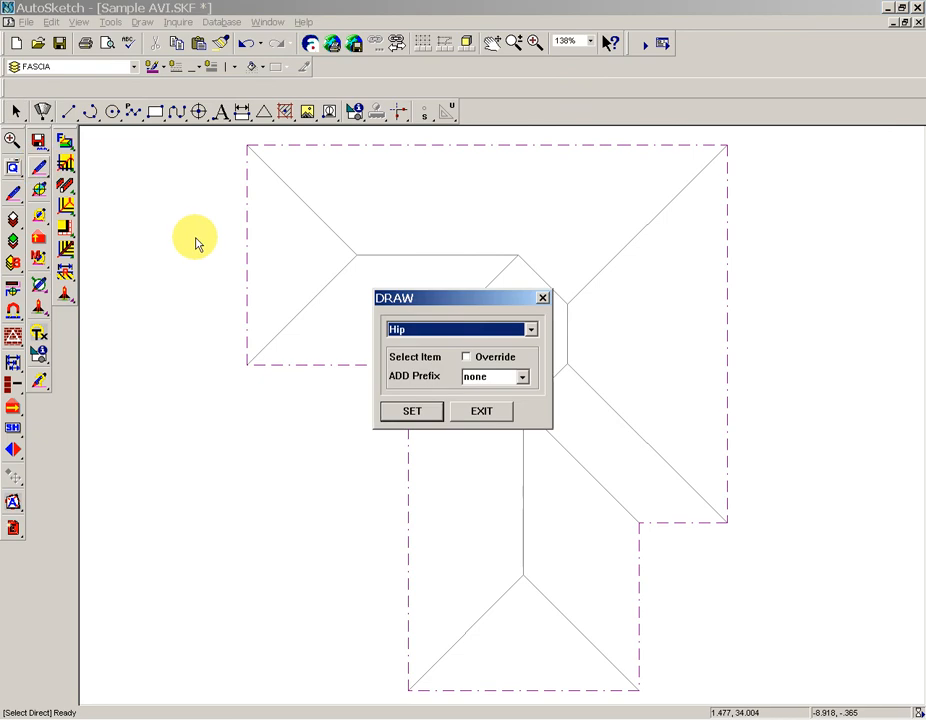
key("h")
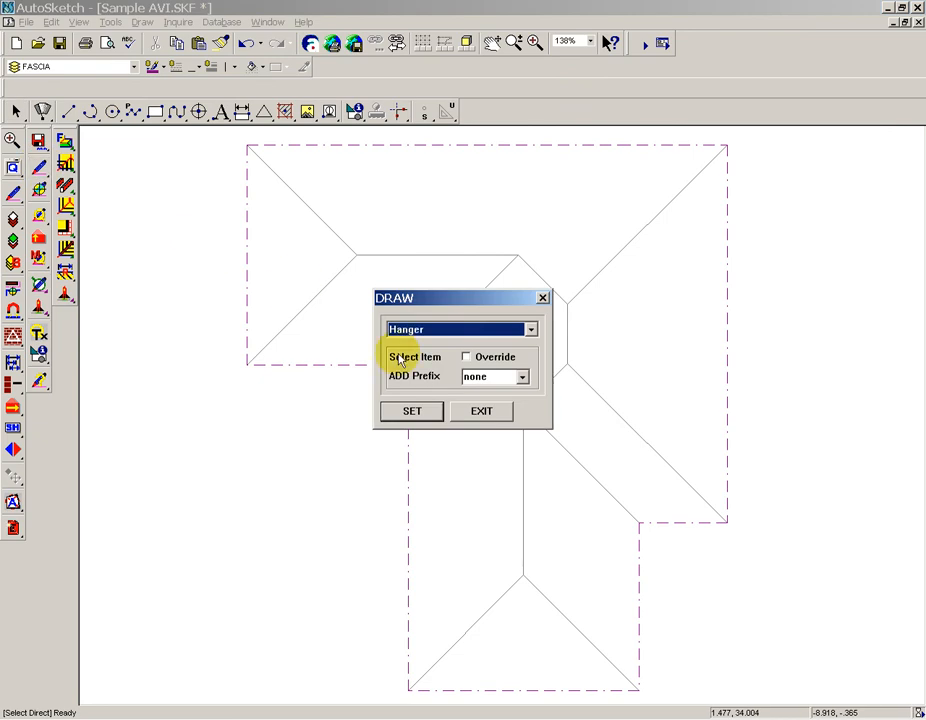
left_click(440, 413)
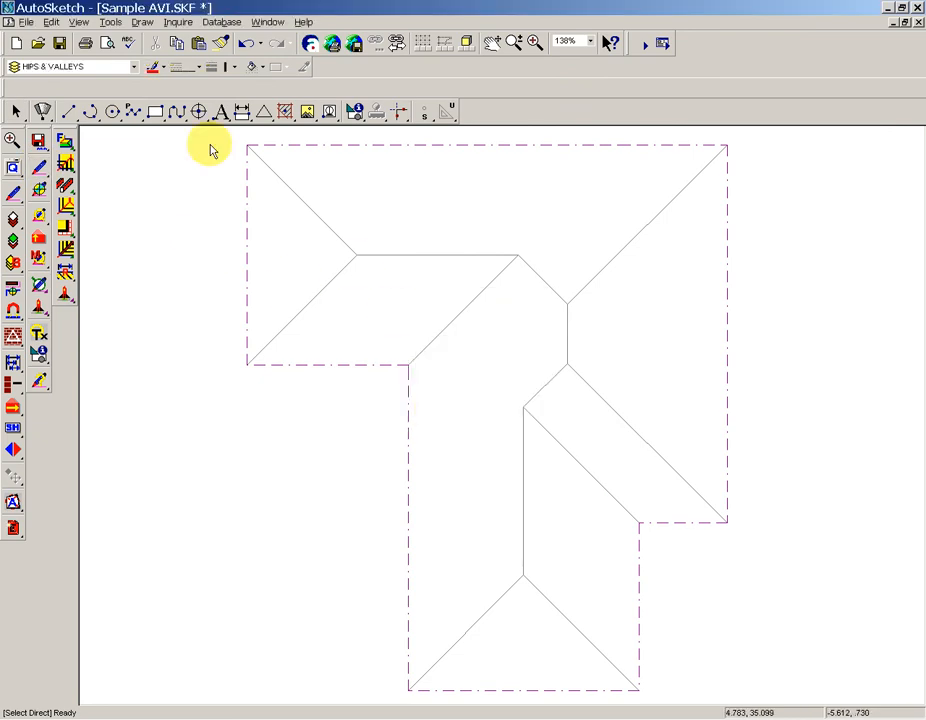
left_click(65, 109)
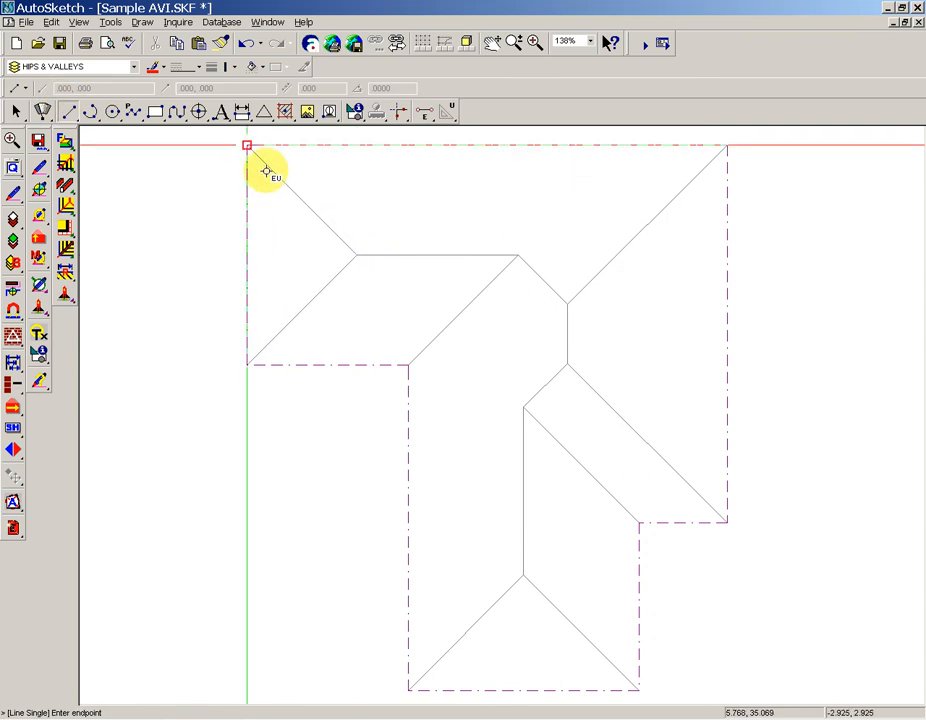
left_click(358, 254)
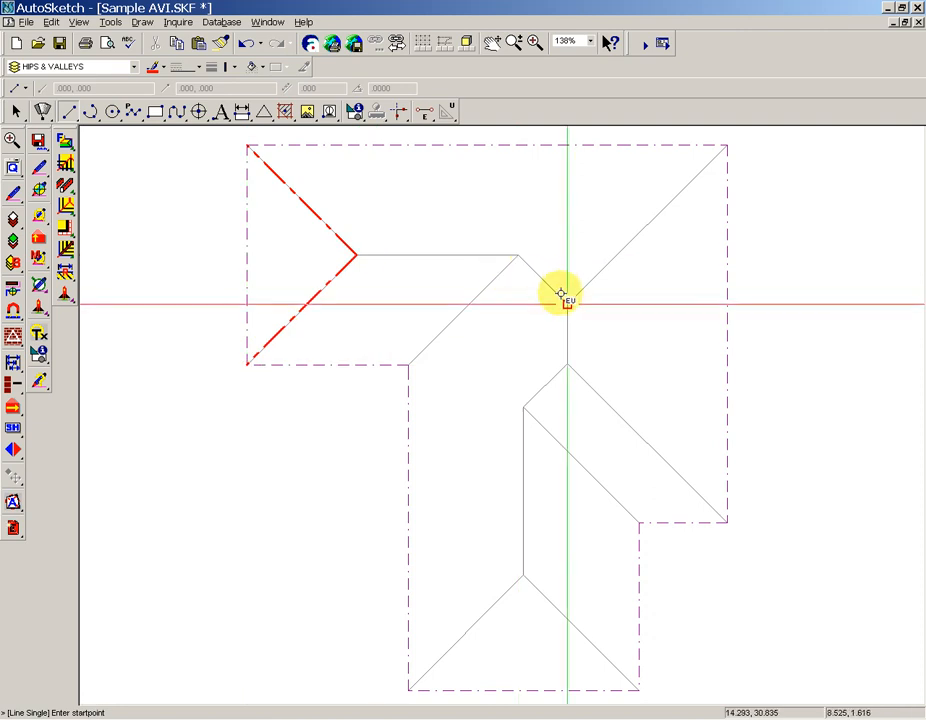
Trace the short hip, the upper-right hip and the lower-right hip with single lines using the Hip properties.
left_click(518, 255)
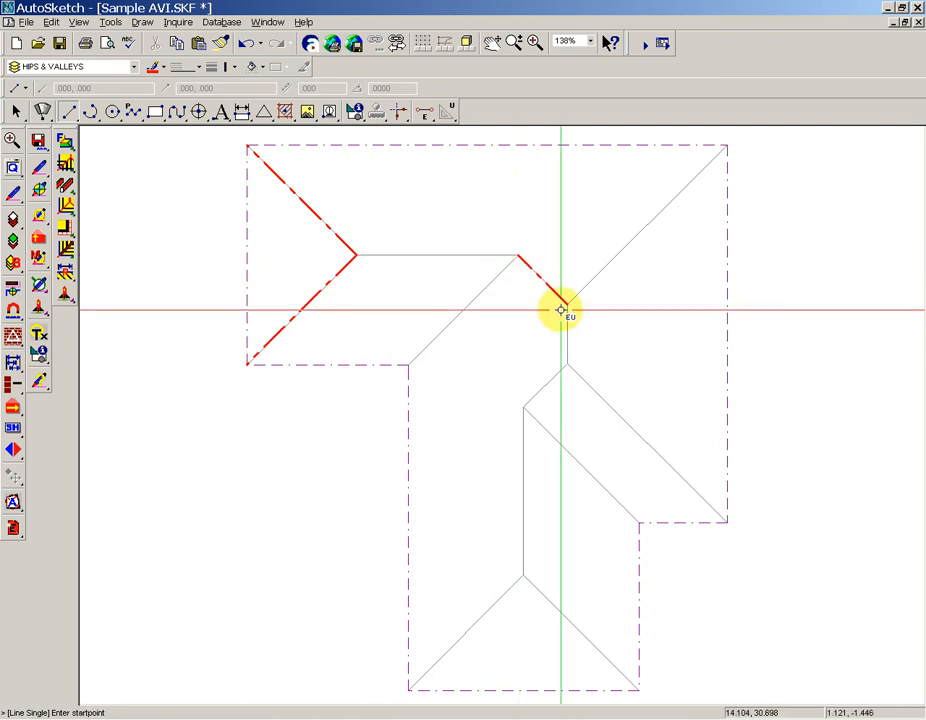
left_click(567, 304)
left_click(567, 304)
left_click(727, 145)
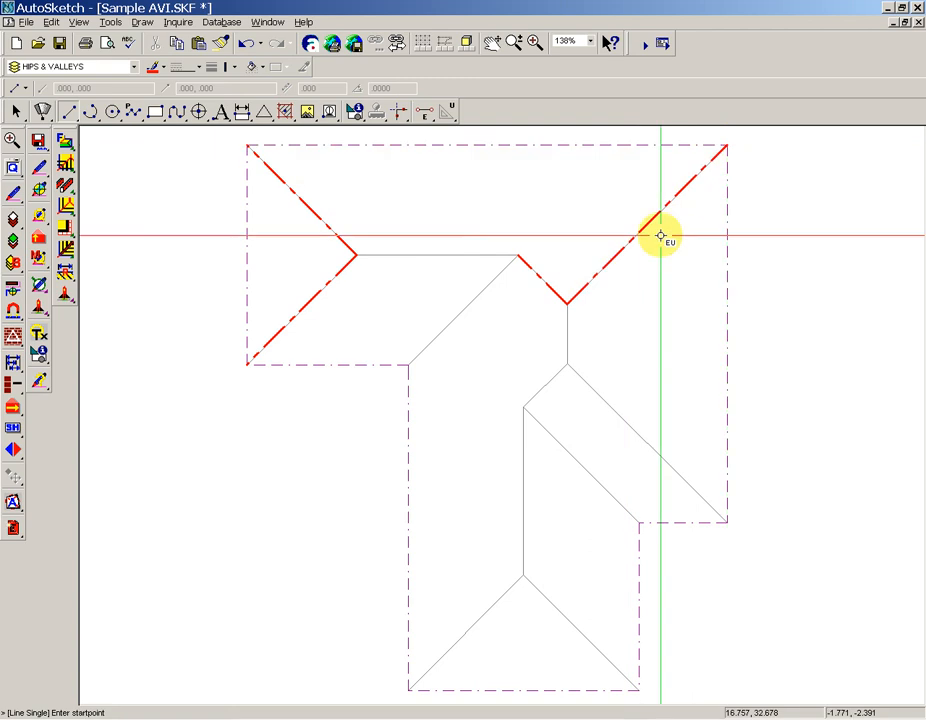
left_click(566, 365)
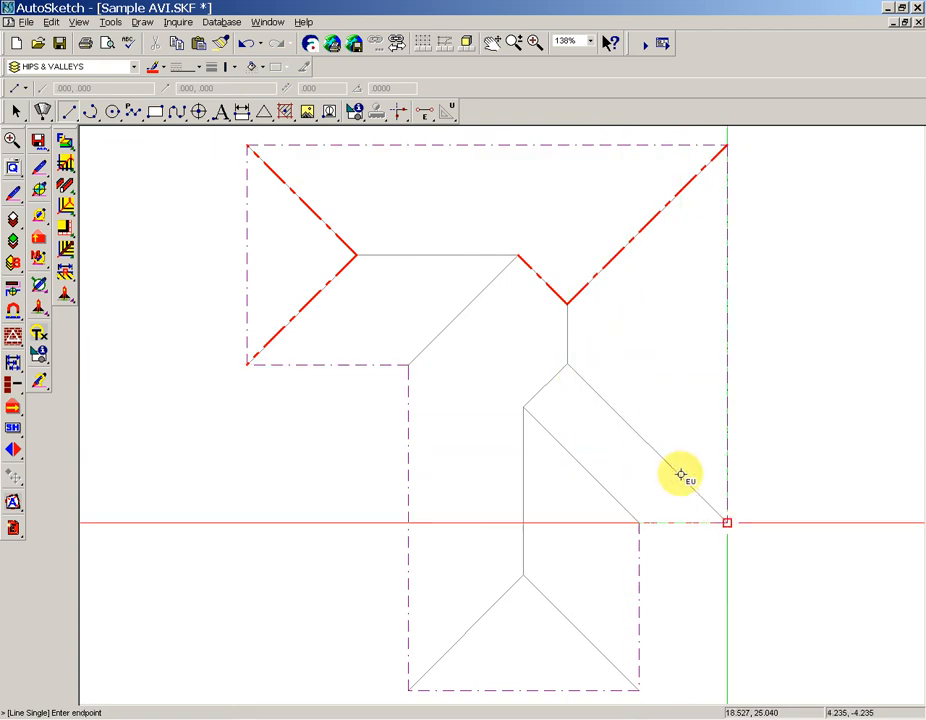
left_click(682, 470)
key("Escape")
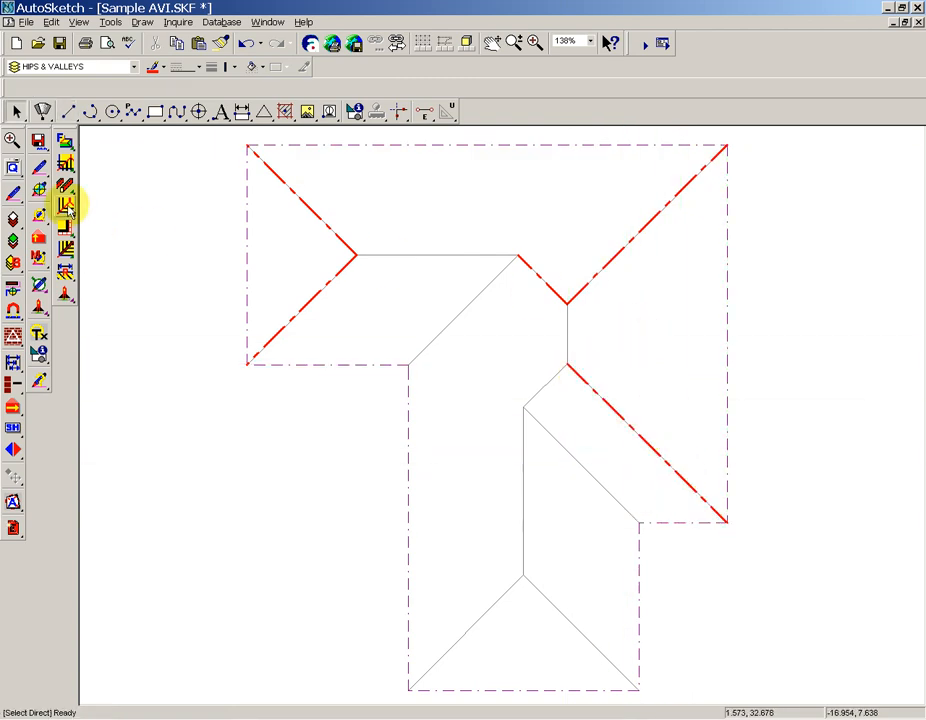
Set the draw properties to Ridge and trace the horizontal ridge, the short vertical ridge and the lower wing's ridge.
left_click(40, 170)
key("Down")
key("Down")
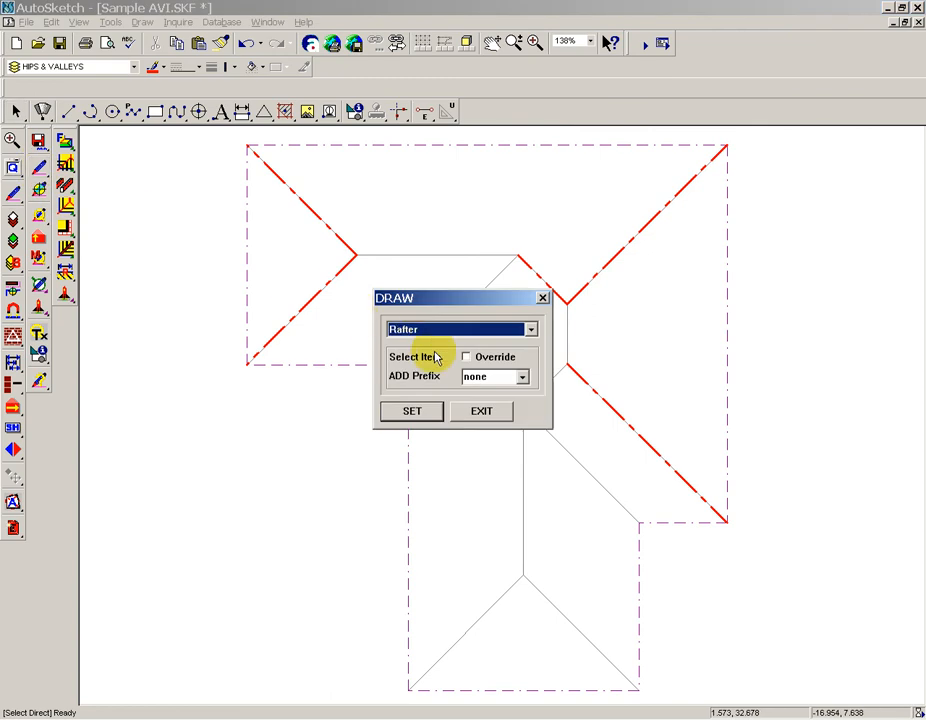
left_click(414, 418)
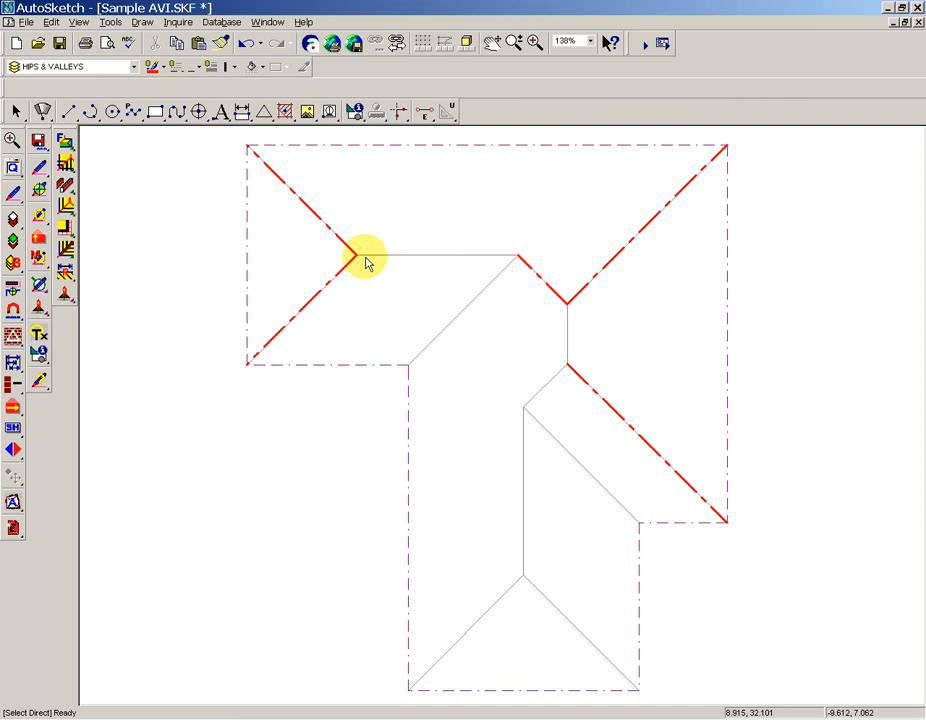
key("l")
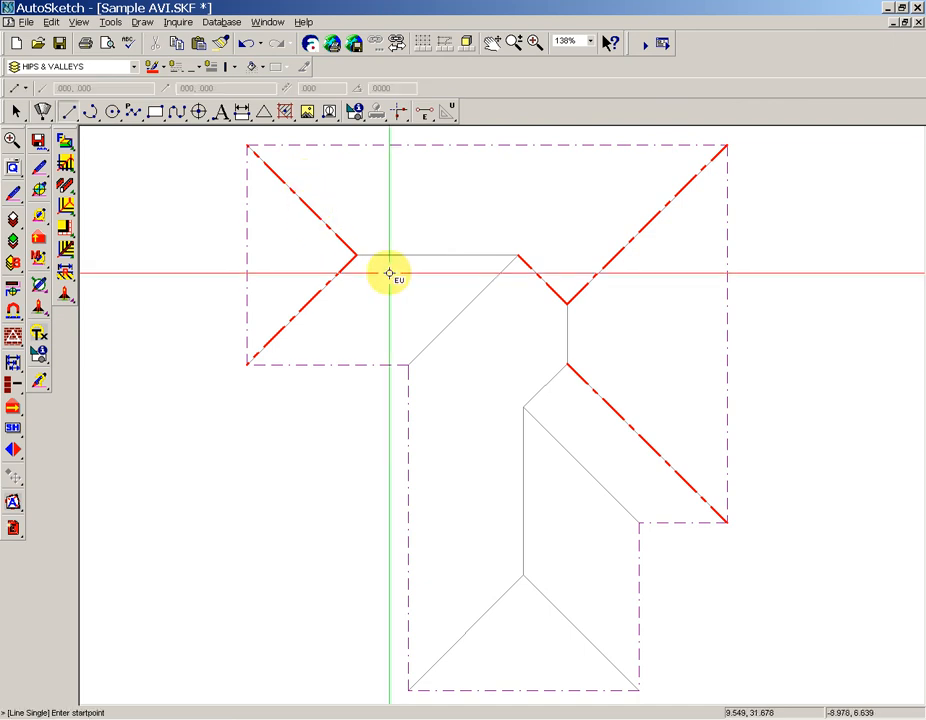
left_click(356, 255)
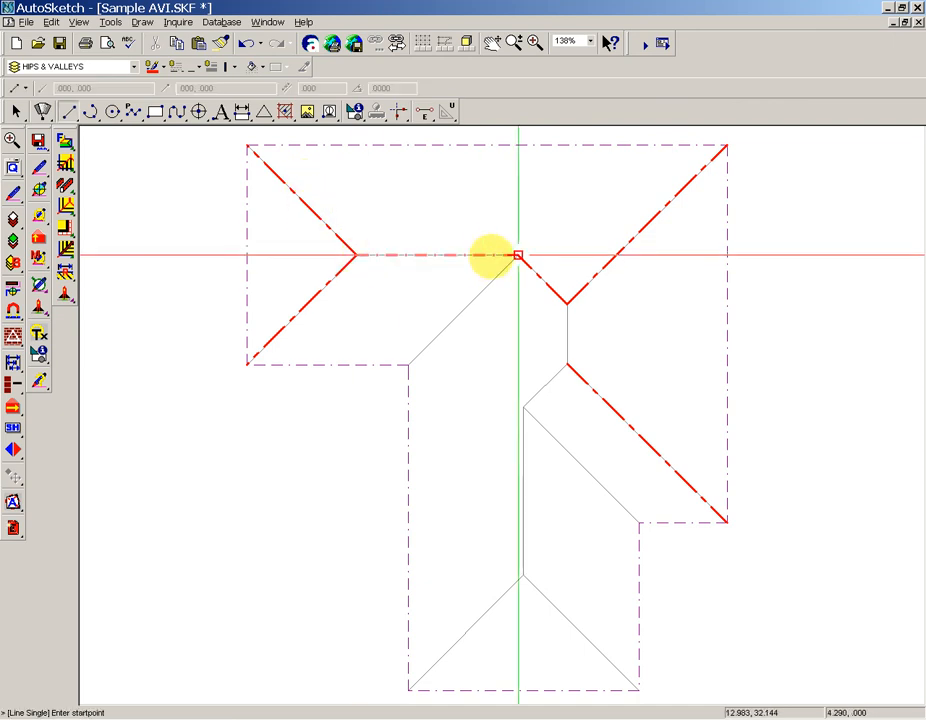
left_click(567, 303)
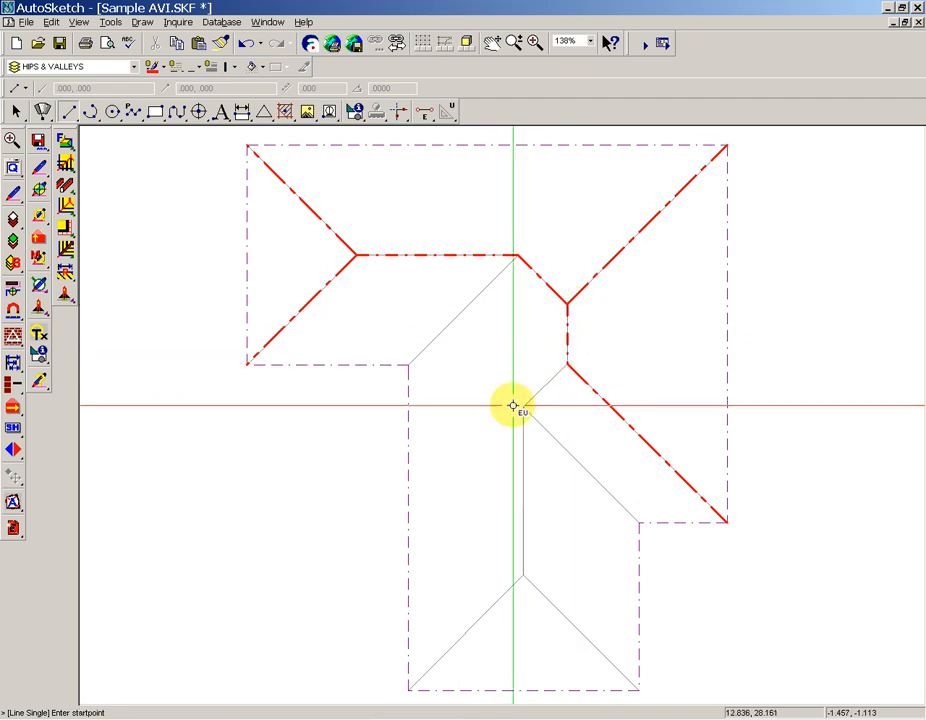
left_click(524, 406)
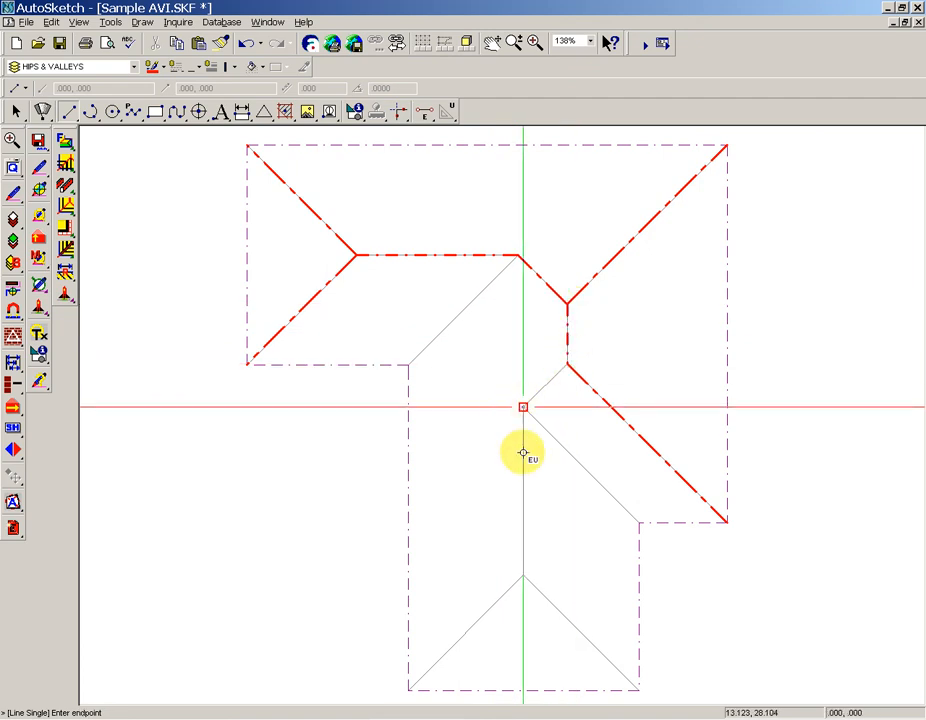
left_click(527, 550)
key("Escape")
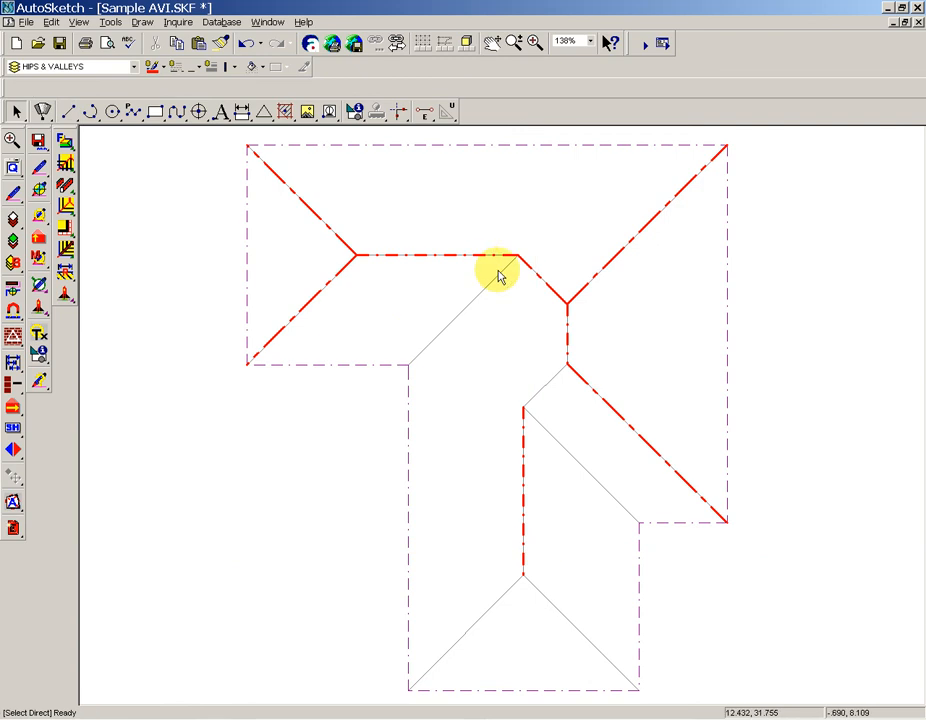
Set the draw properties to Ridge with the added prefix 1.
left_click(40, 168)
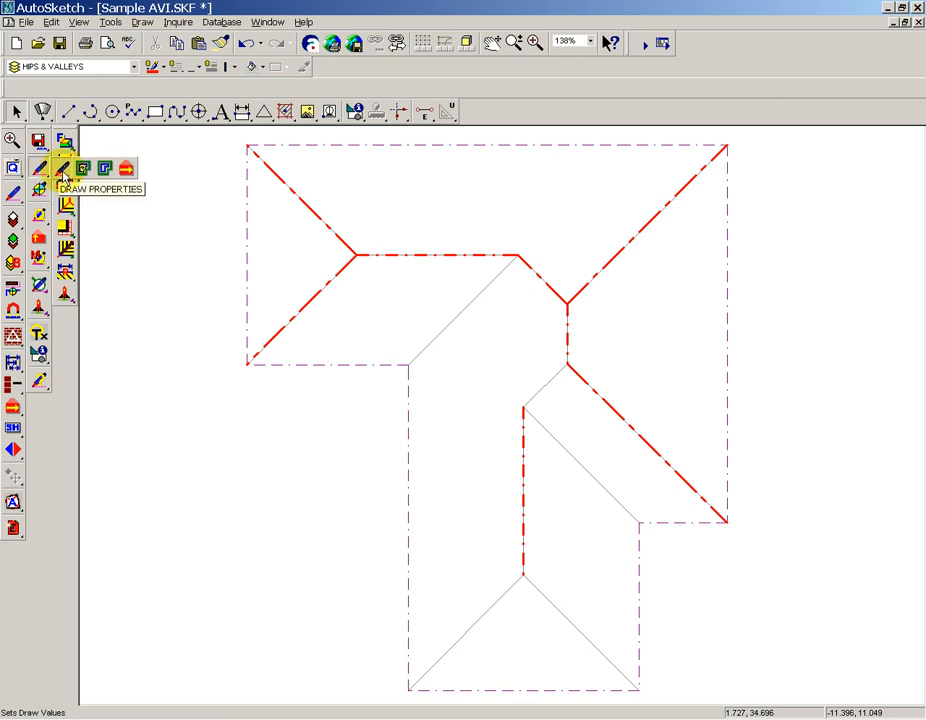
left_click(62, 175)
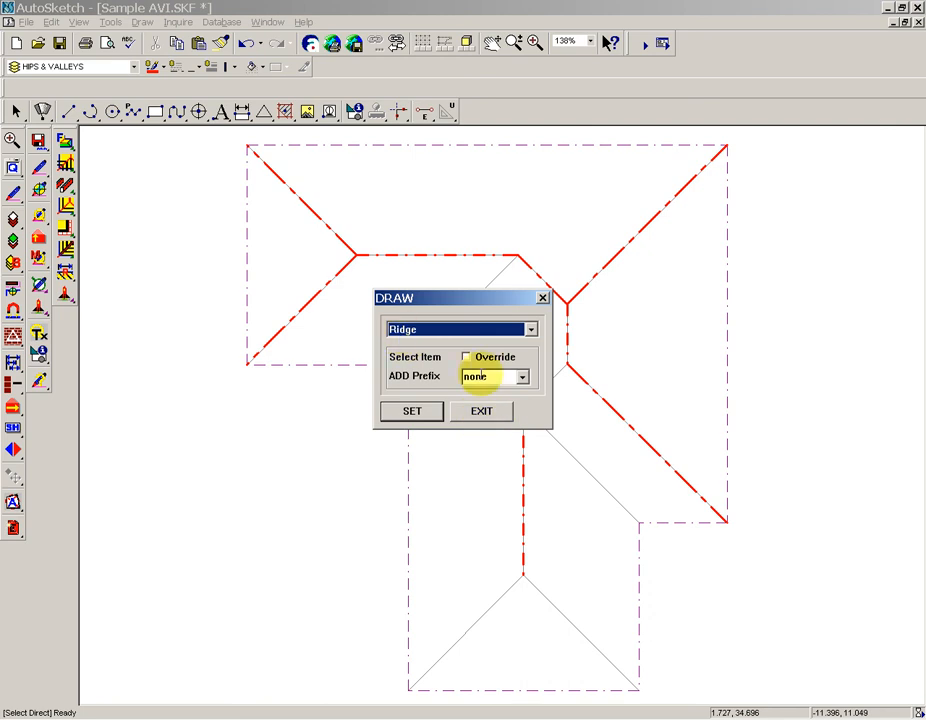
left_click(493, 378)
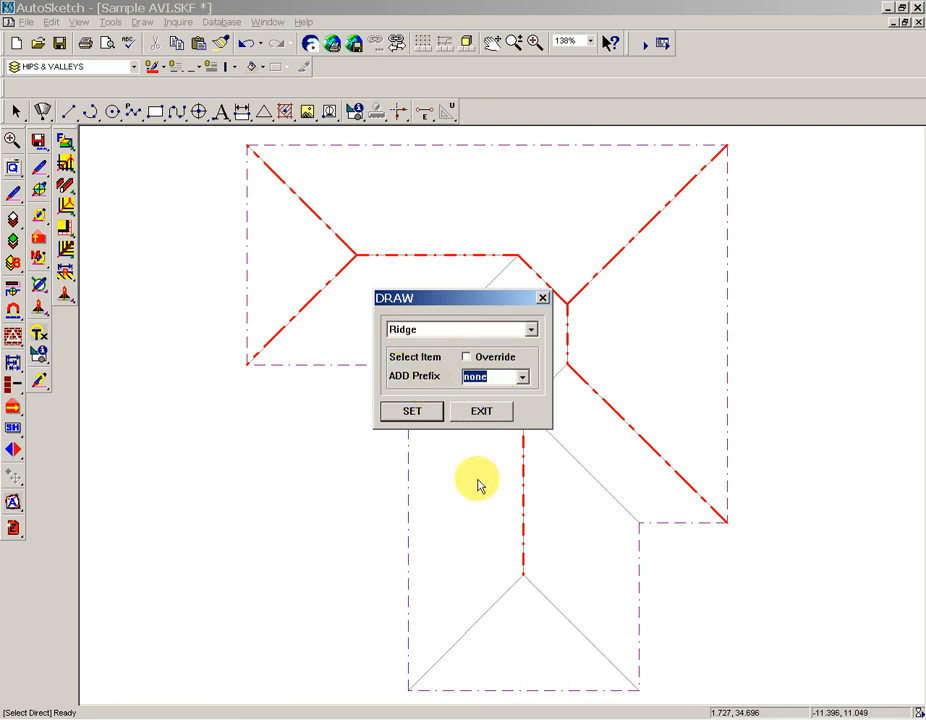
left_click(412, 412)
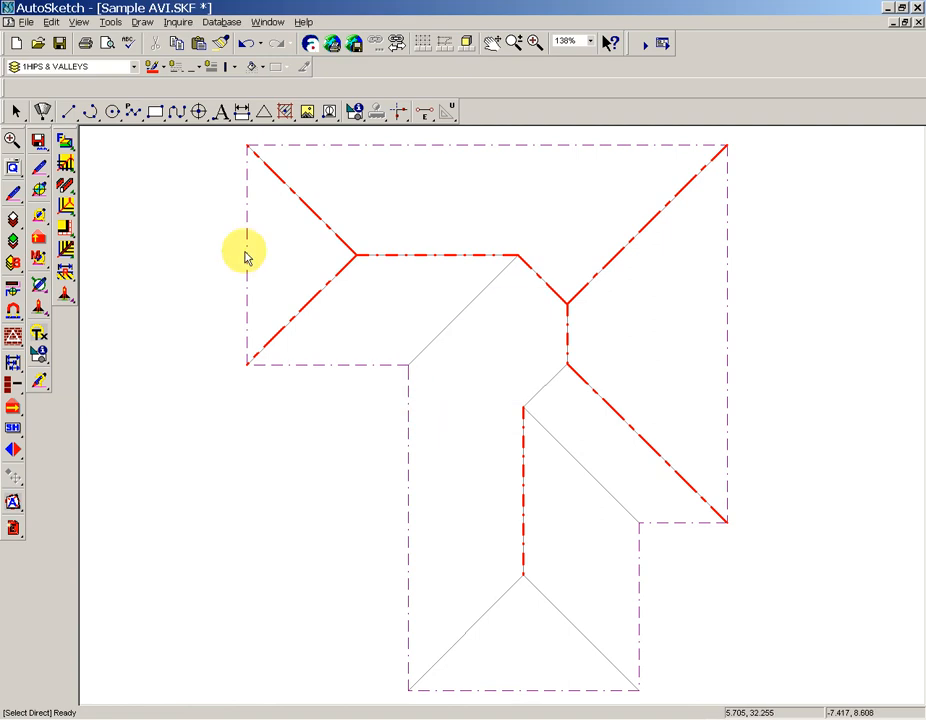
View the roof layer prefix options without running them, and check the layer list for the prefixed Hips & Valleys layer.
left_click(38, 145)
left_click(84, 143)
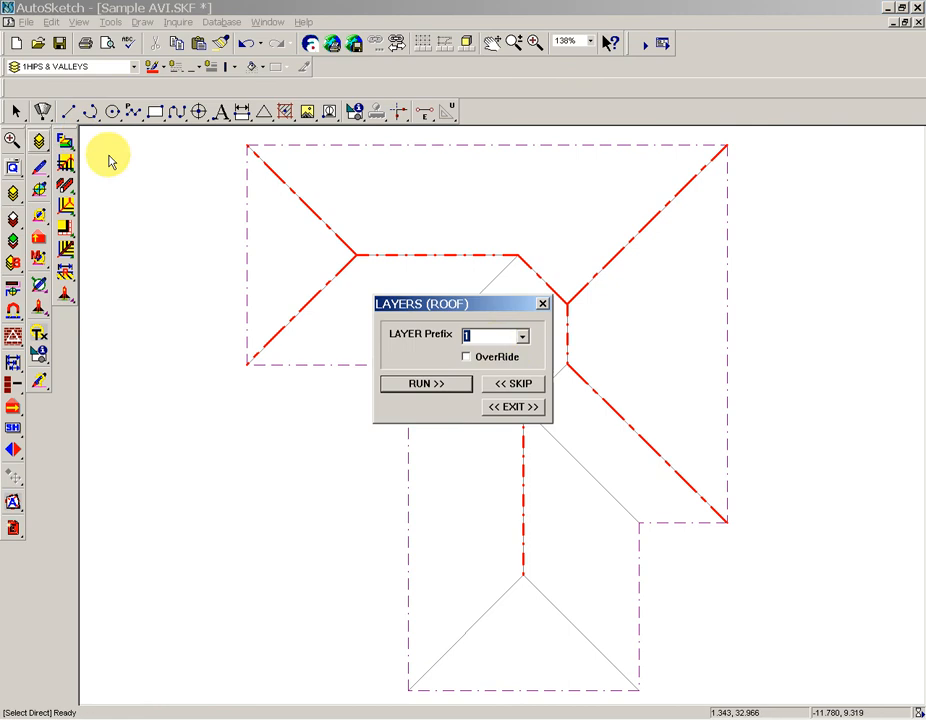
left_click(530, 407)
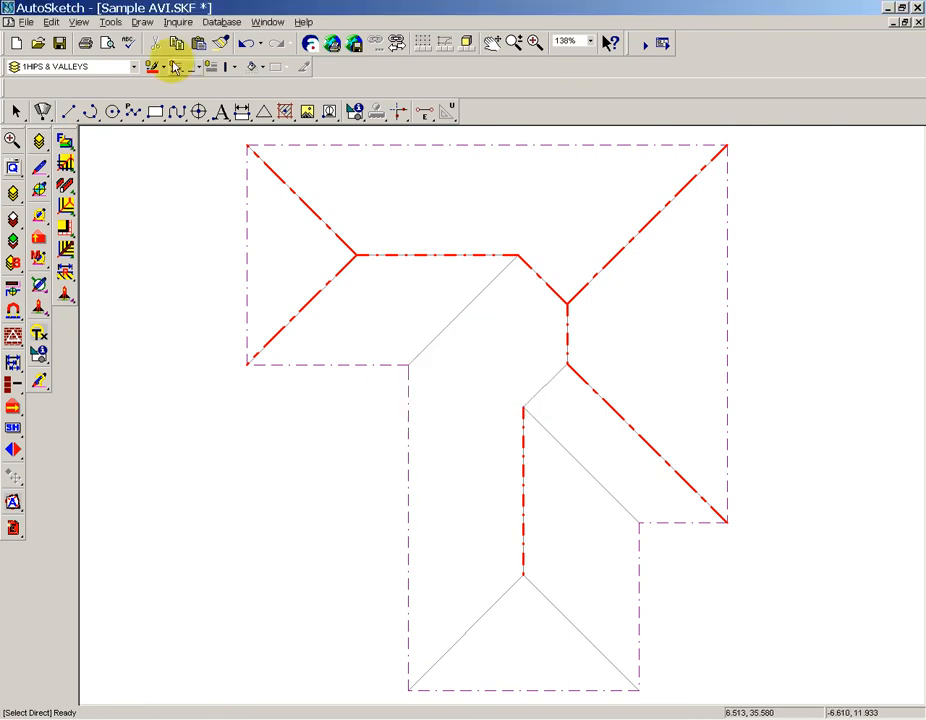
left_click(133, 67)
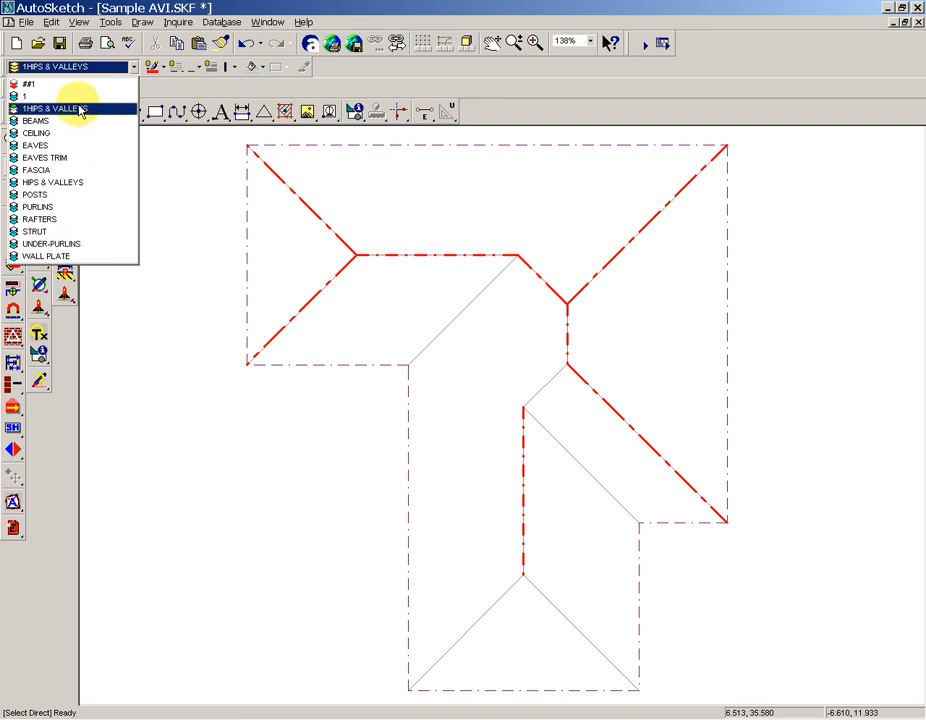
left_click(185, 296)
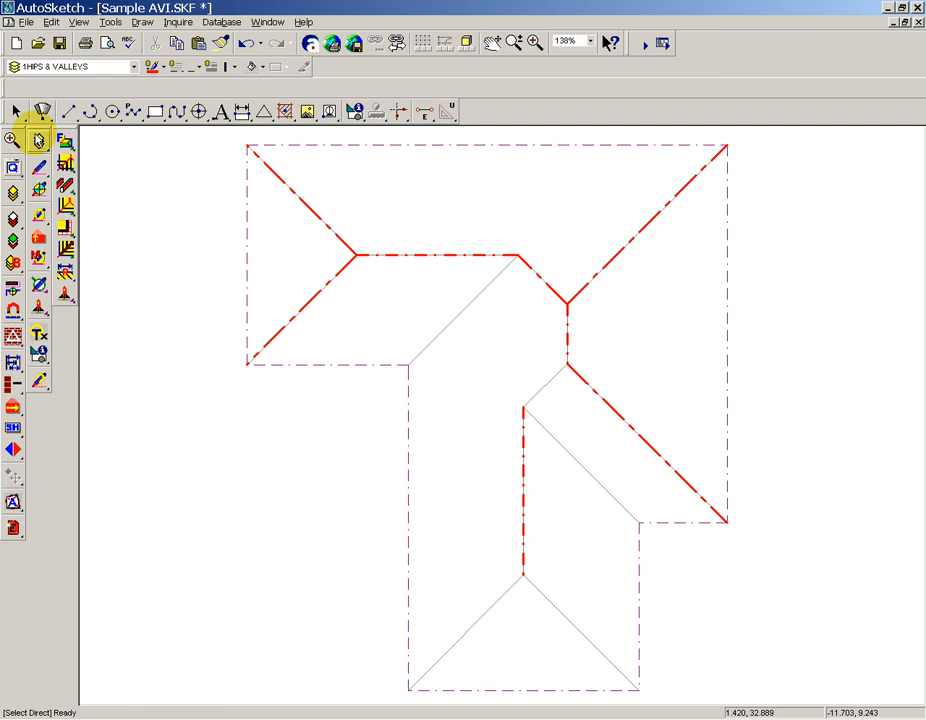
Create the set of roof layers with the prefix 1_ and review them in the layer list.
left_click(38, 142)
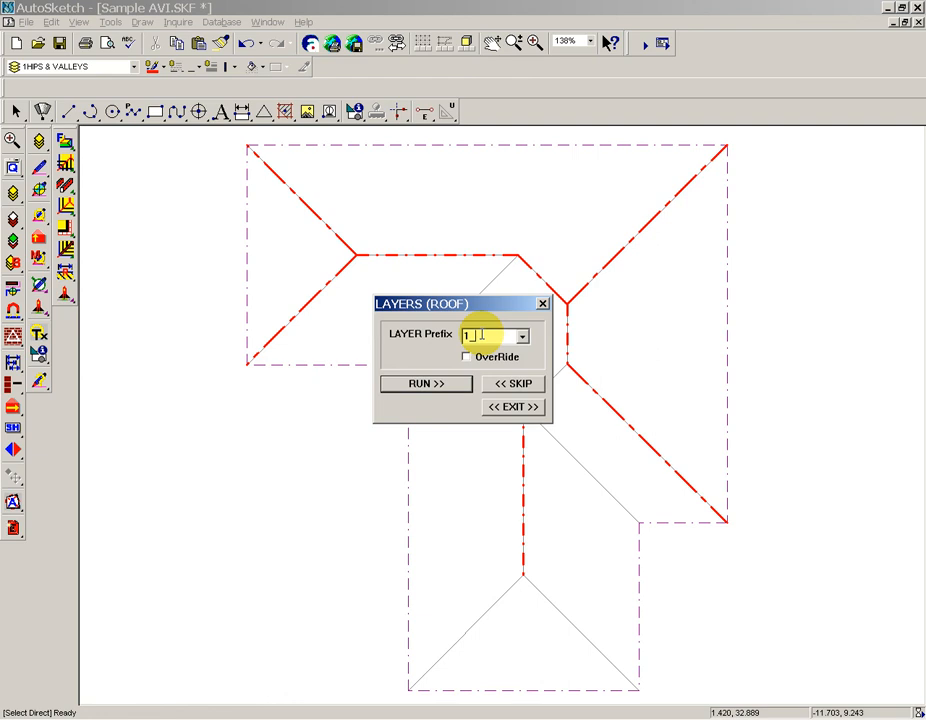
left_click(457, 385)
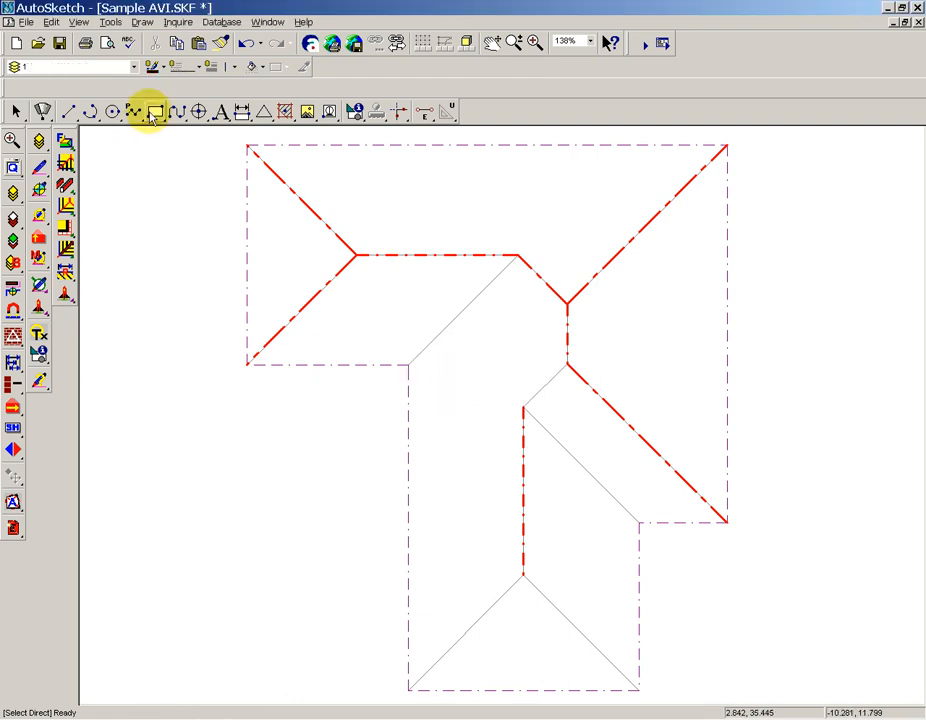
left_click(132, 67)
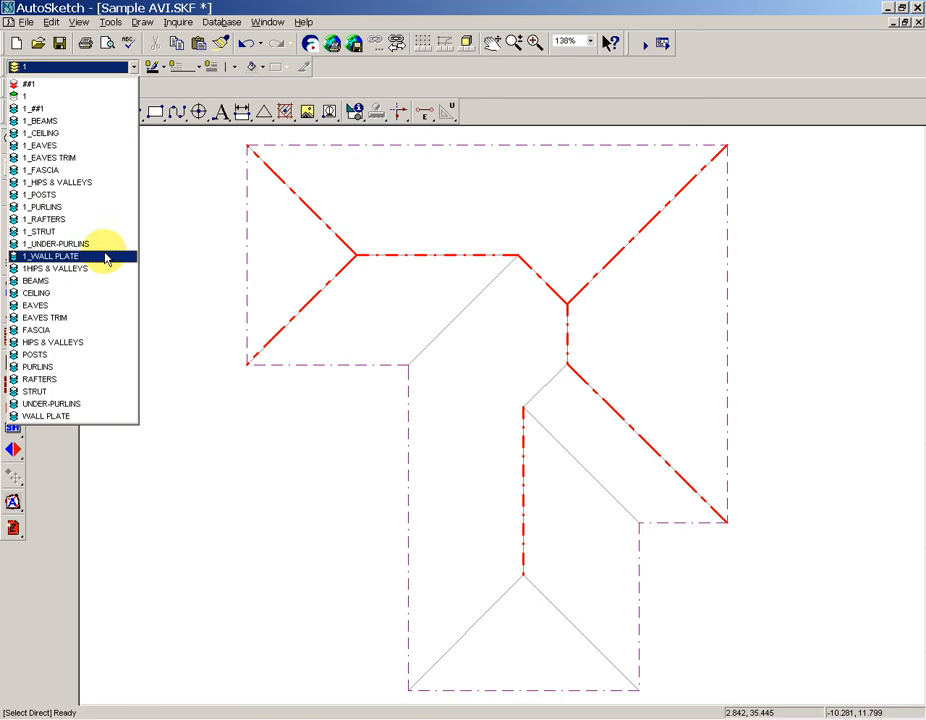
Run the roof layer insertion with a blank layer prefix, and reopen the prefix options and skip them.
left_click(189, 253)
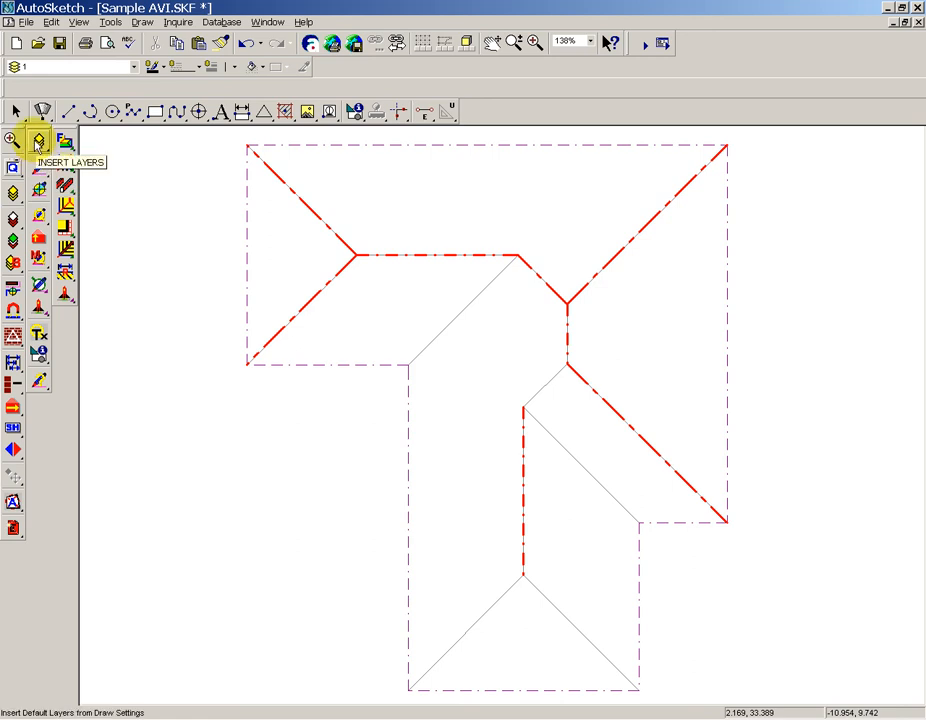
left_click(38, 143)
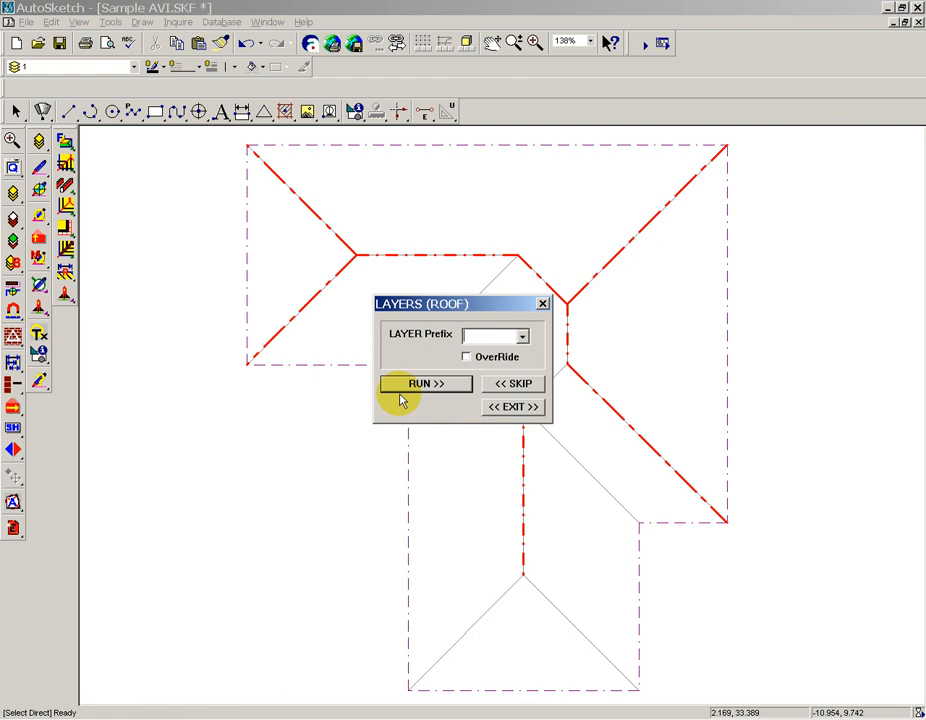
left_click(426, 385)
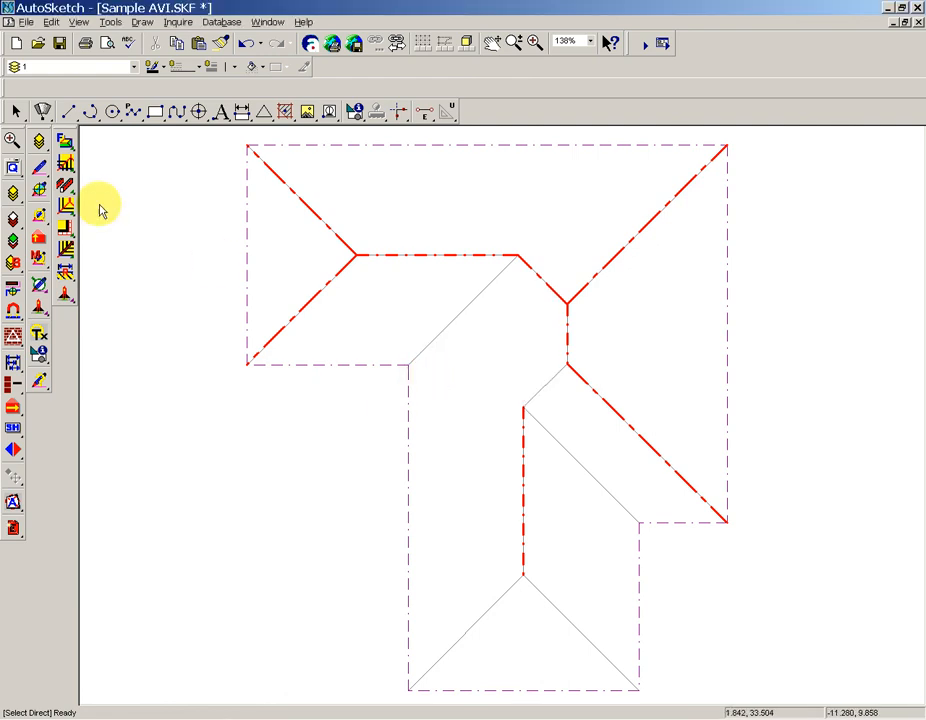
left_click(42, 147)
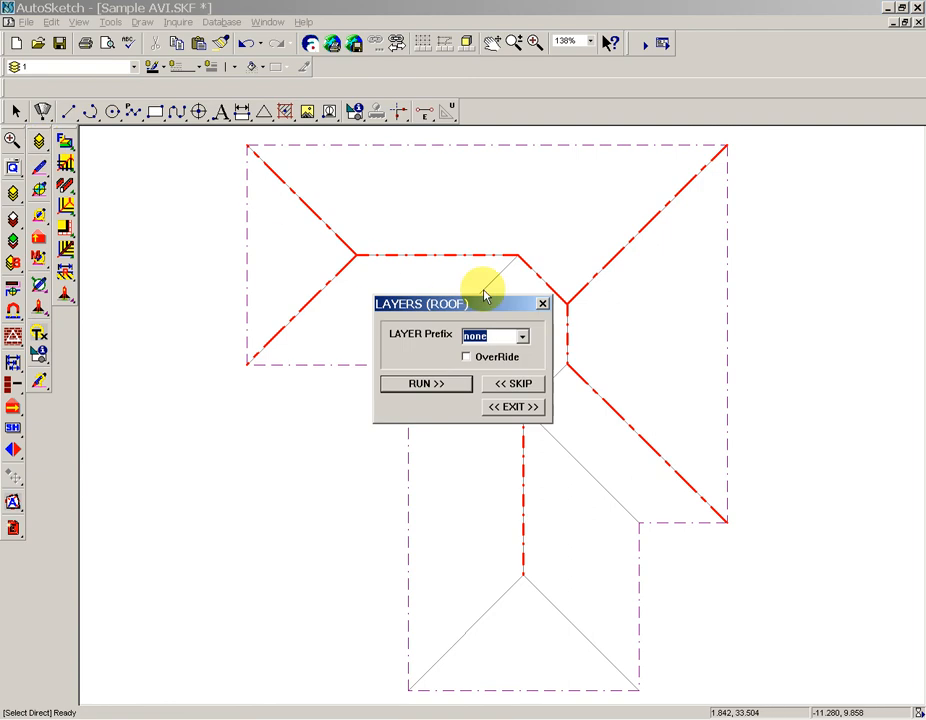
left_click(516, 384)
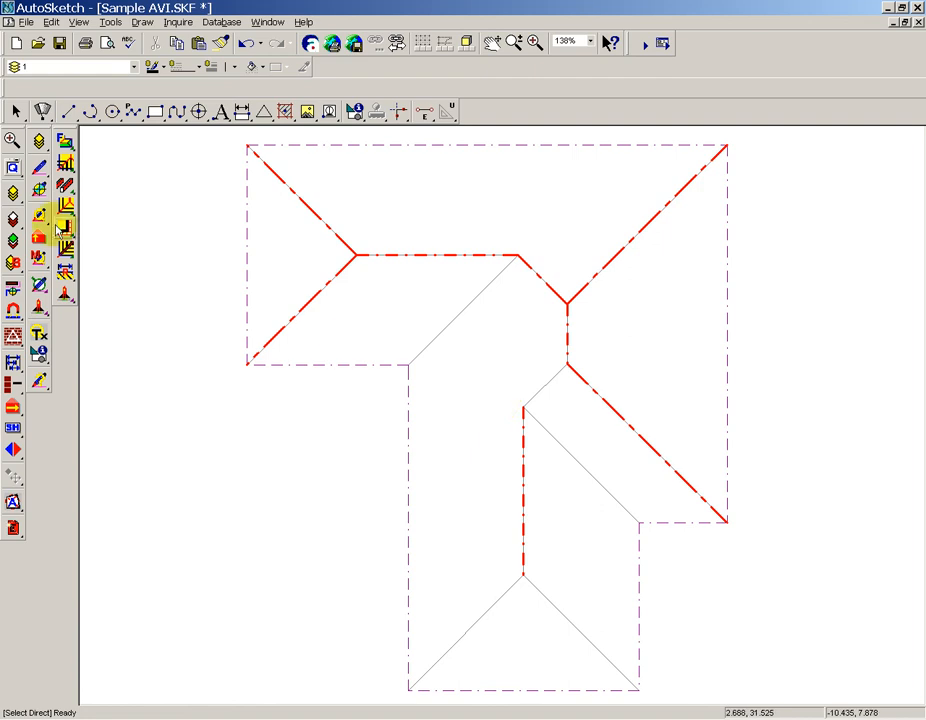
Start matching the draw properties to an existing entity in the roof drawing.
left_click(41, 169)
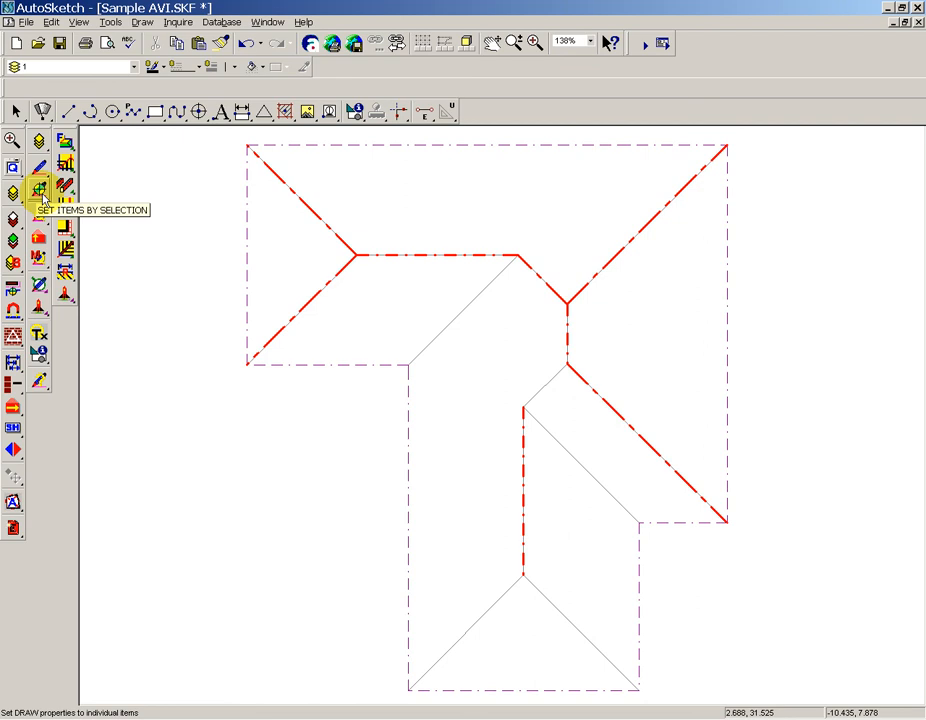
left_click(10, 291)
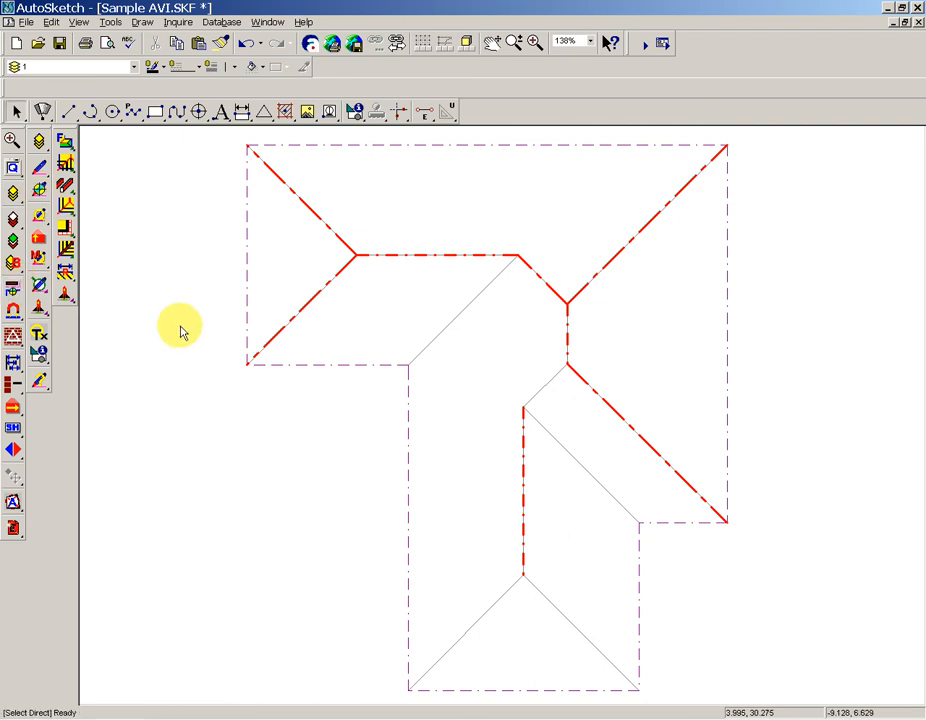